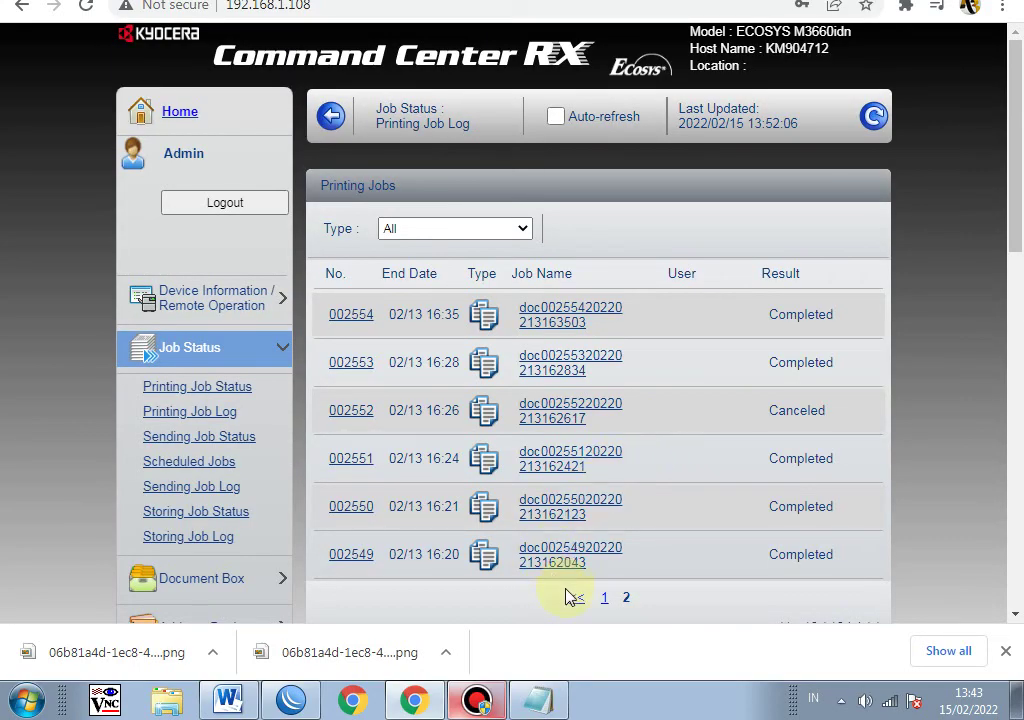
Return to the previous page of the printing job log and open the Sending Job Status page
click(577, 598)
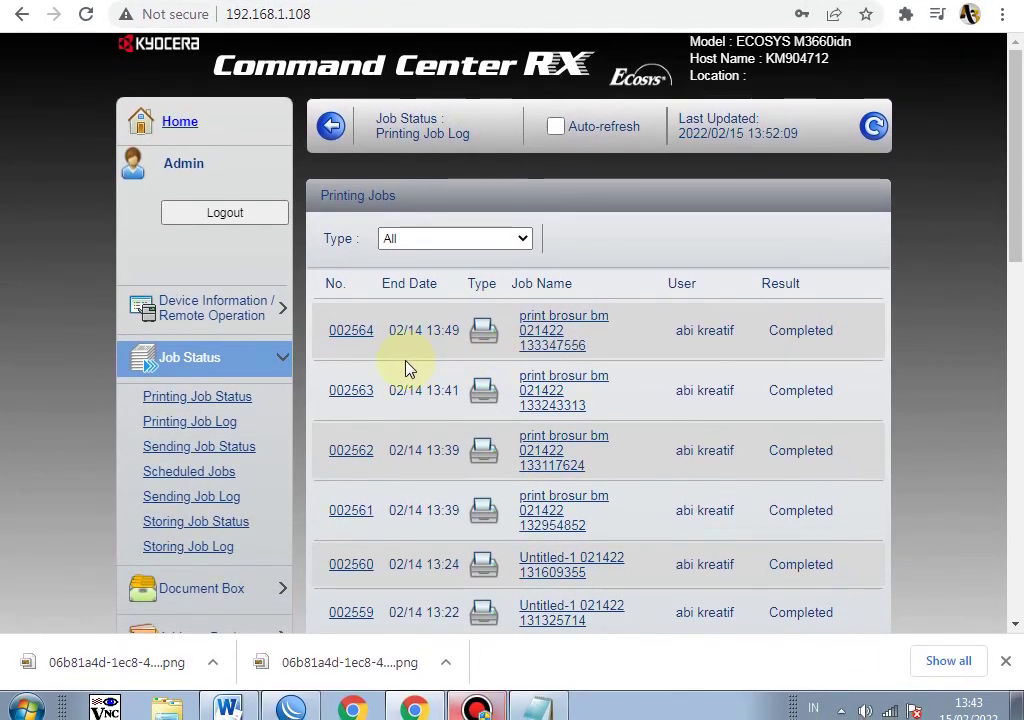
scroll(407, 366, down, 1)
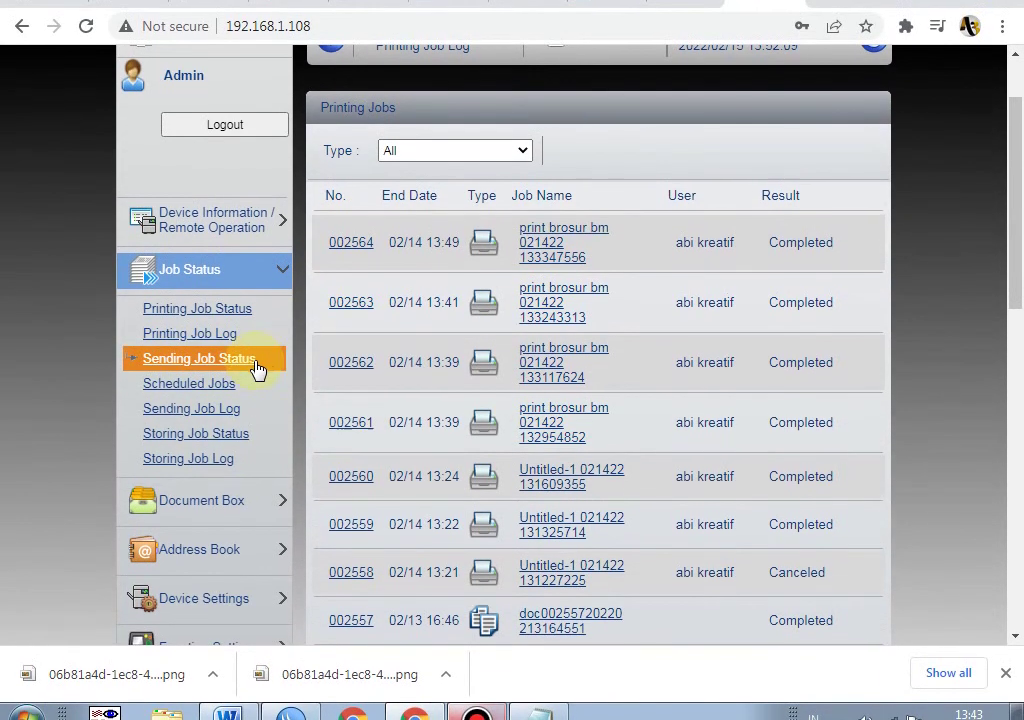
click(224, 364)
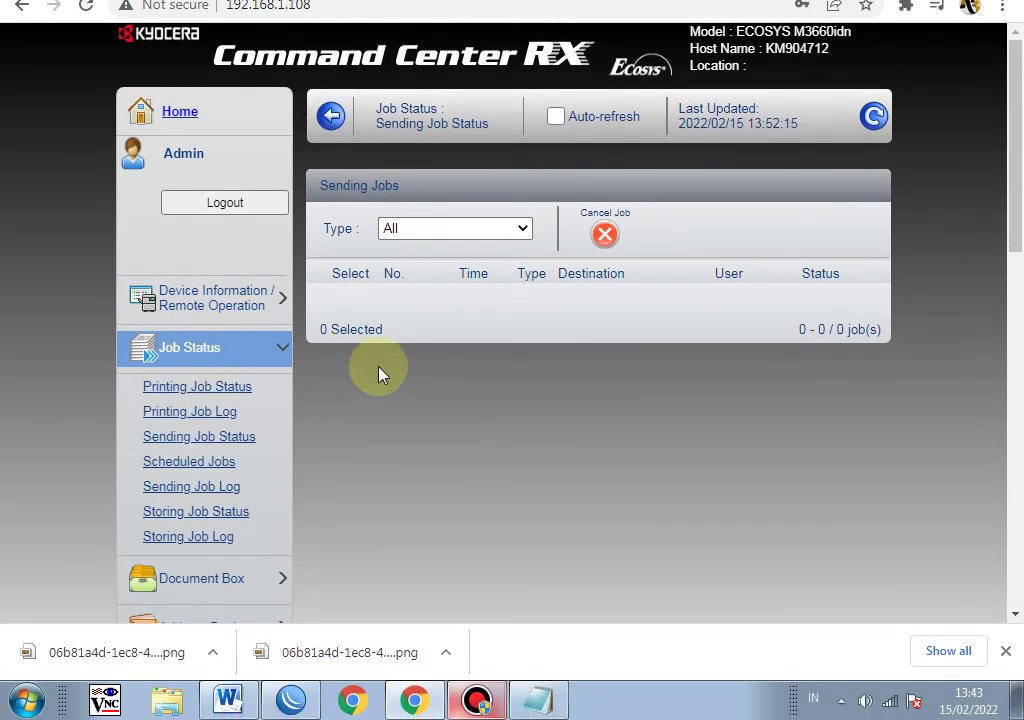
Switch to the Word notes and add a blank line after "Terlihat Waktu Proses Scan lewat Jaringan"
click(228, 700)
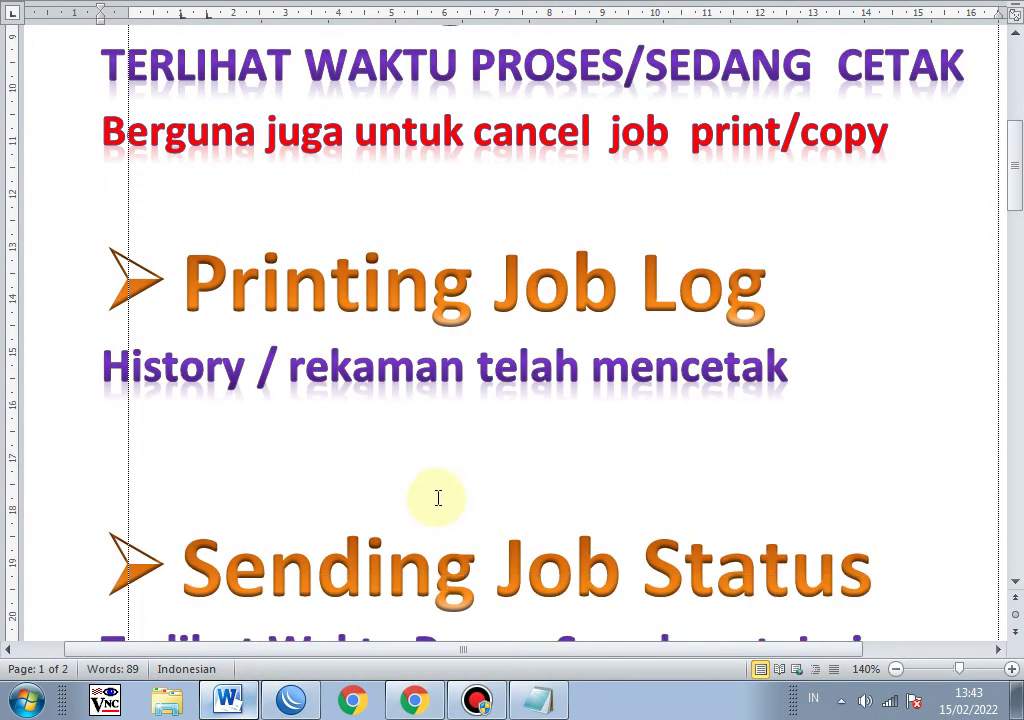
scroll(436, 495, down, 2)
click(955, 445)
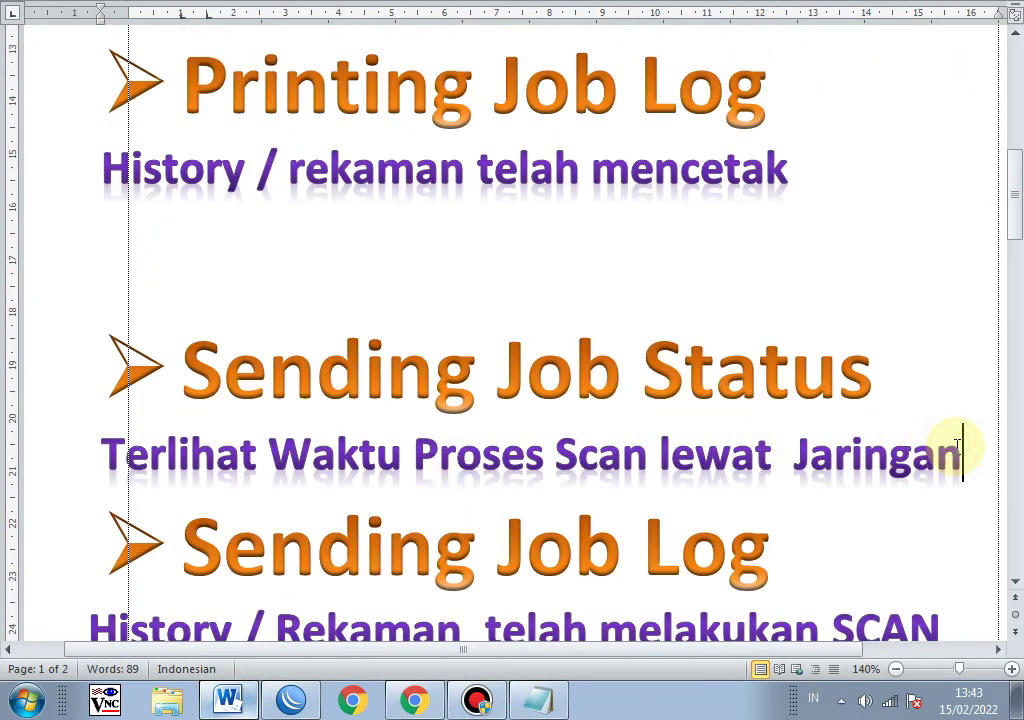
key(Return)
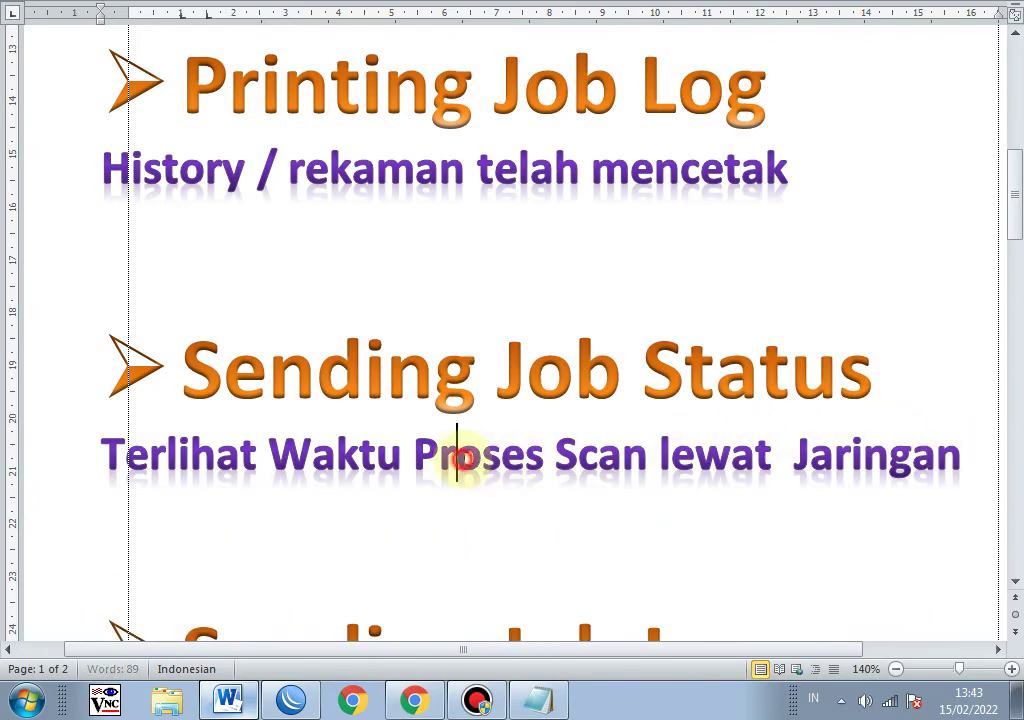
Read through the Sending Job Status heading and its description in the notes
shift+click(975, 463)
key(ctrl+shift+Left)
key(ctrl+shift+Left)
click(450, 462)
click(873, 390)
click(757, 385)
click(388, 388)
Switch to Chrome, open the Sending Job Log and look over the listed jobs
click(440, 702)
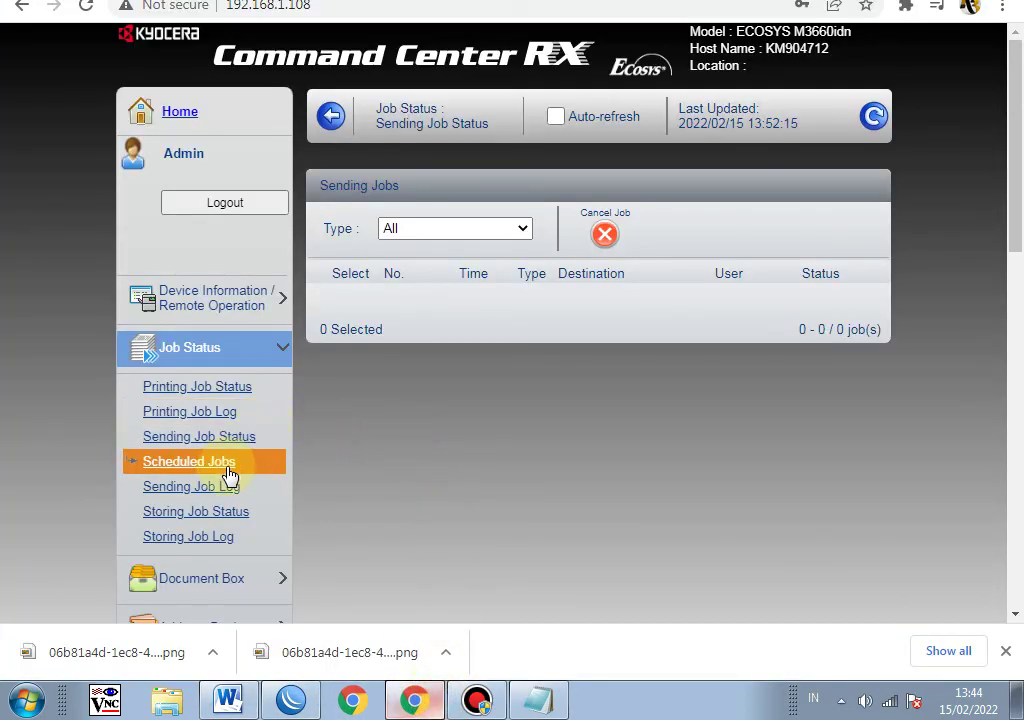
click(263, 486)
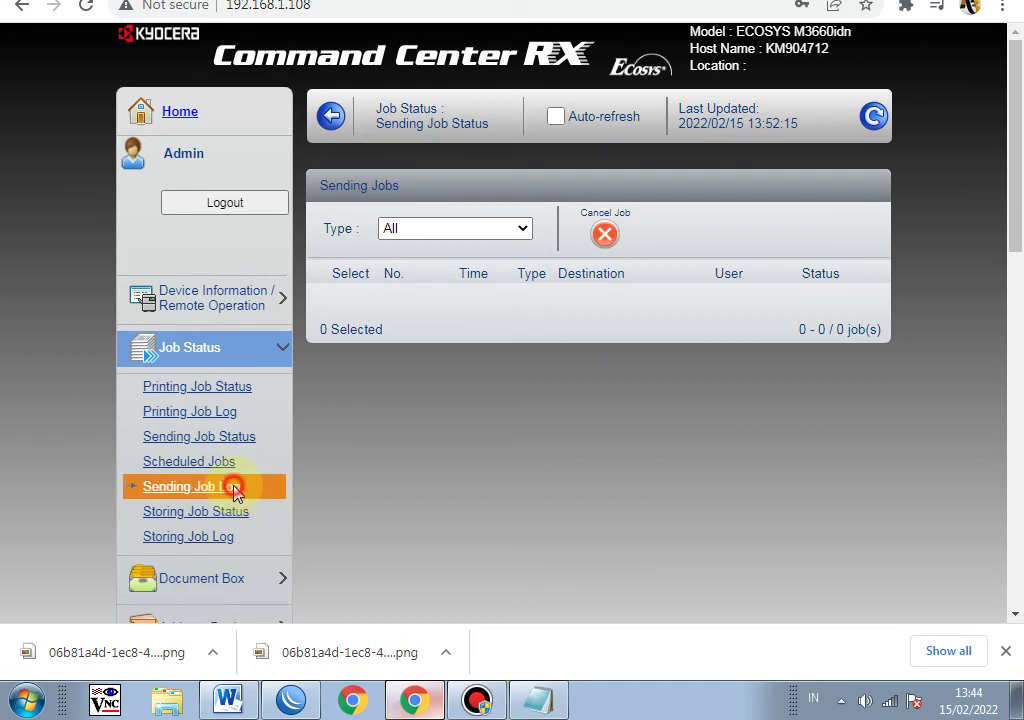
scroll(605, 368, down, 1)
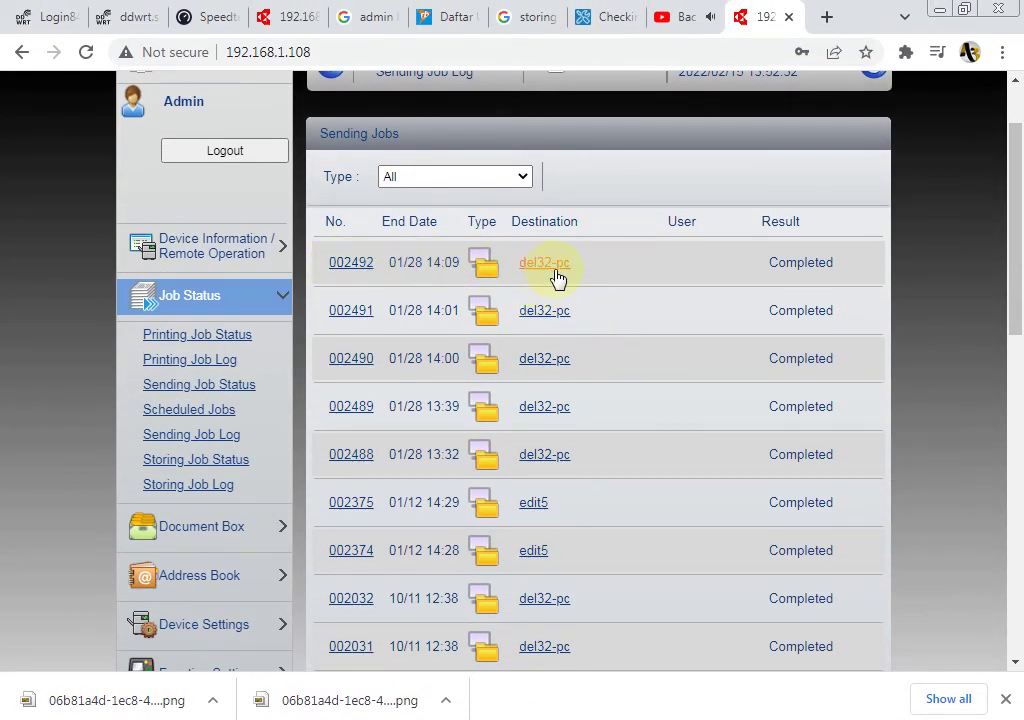
scroll(555, 243, up, 1)
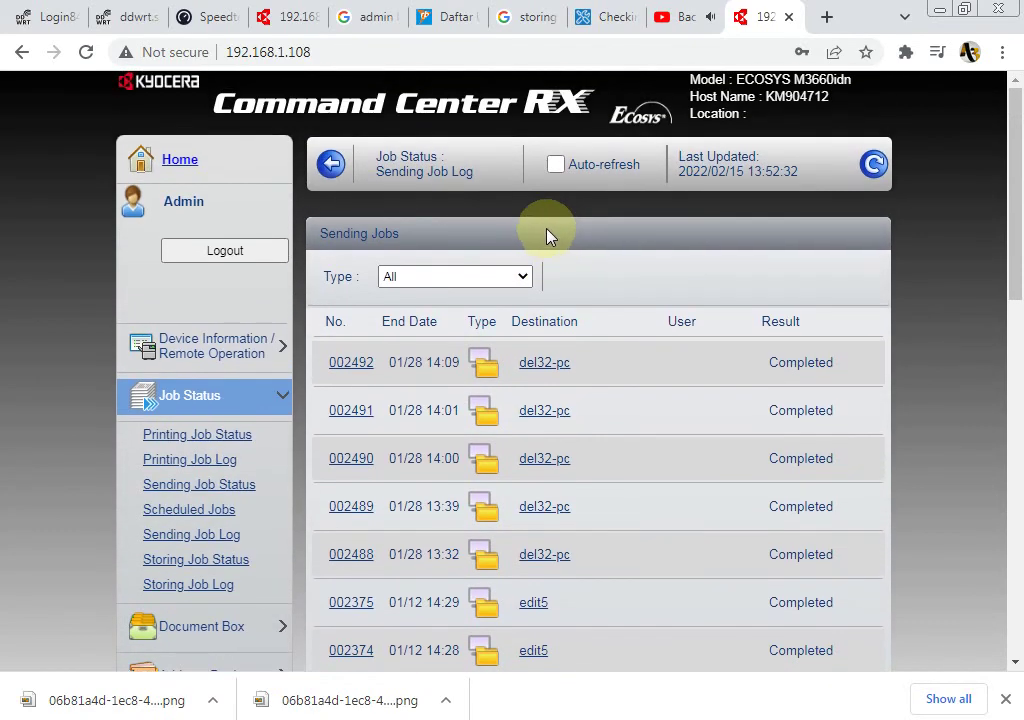
drag(480, 174, 372, 172)
Review the job type, name, accepted time and end time of the newest del32-pc sending job, and return to the Sending Job Log
click(558, 362)
scroll(713, 368, down, 2)
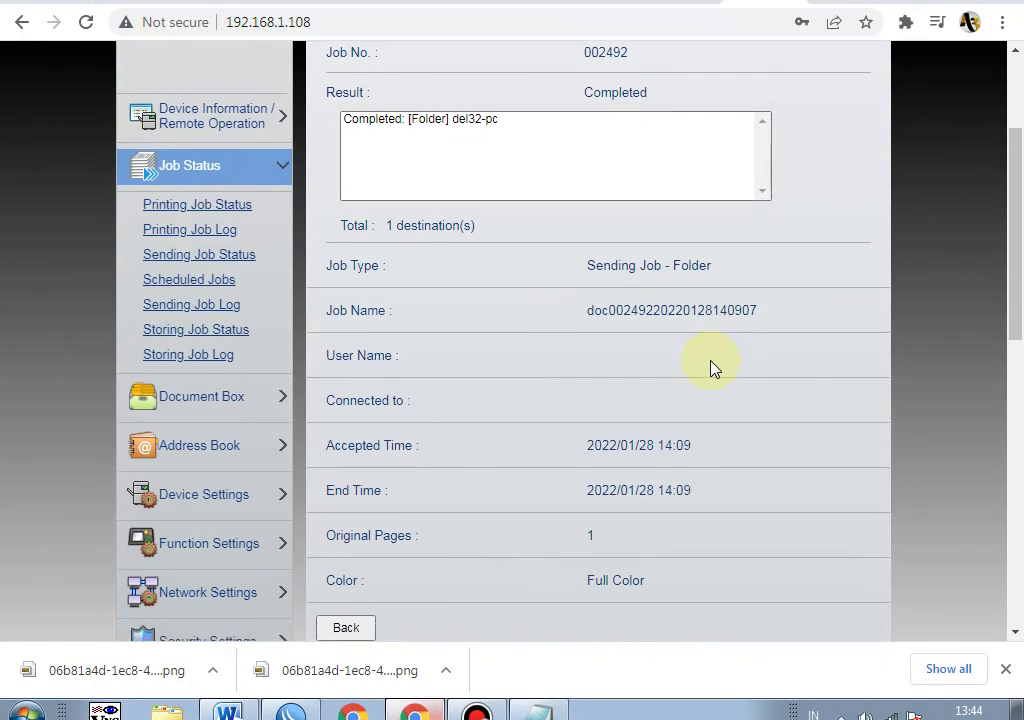
drag(727, 281, 567, 281)
drag(780, 343, 608, 341)
drag(713, 477, 587, 477)
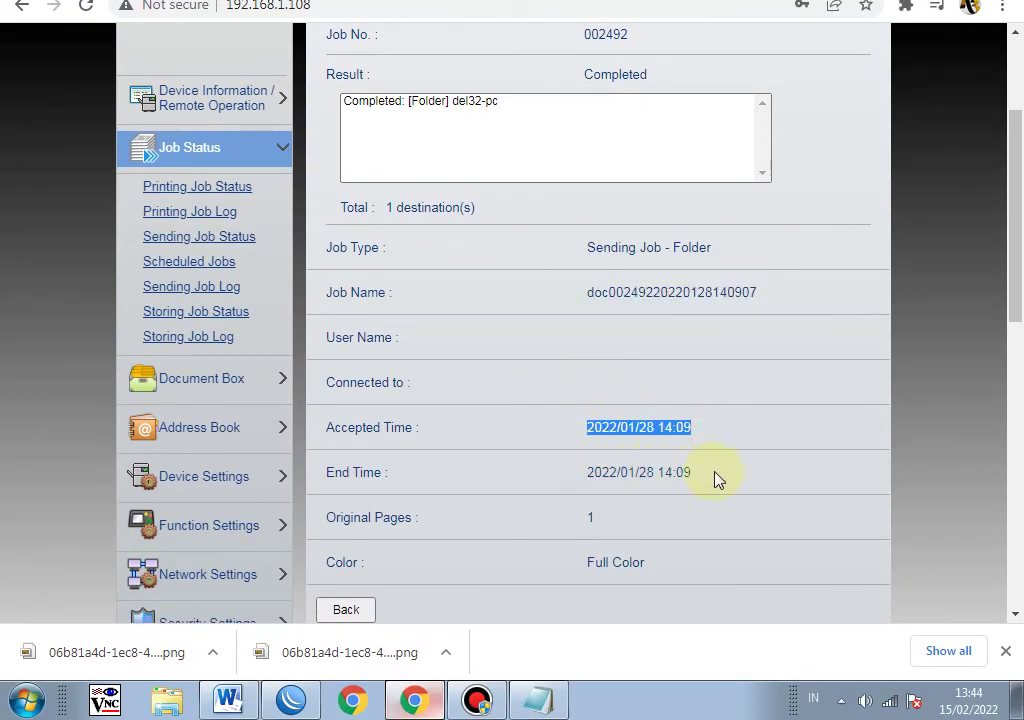
drag(715, 476, 565, 484)
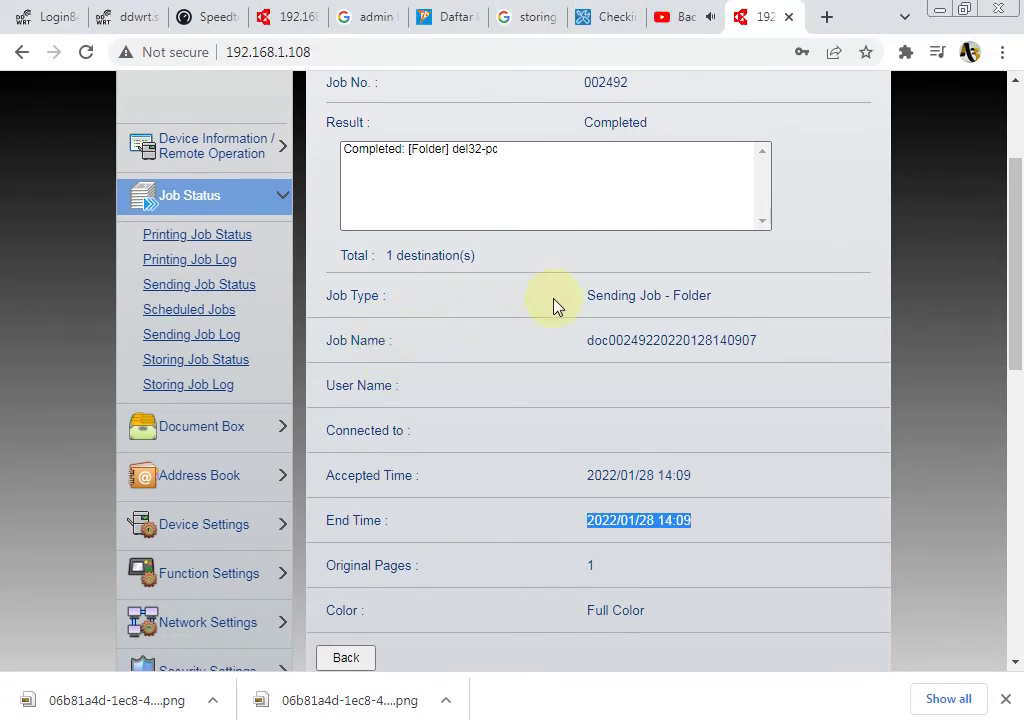
scroll(555, 260, up, 3)
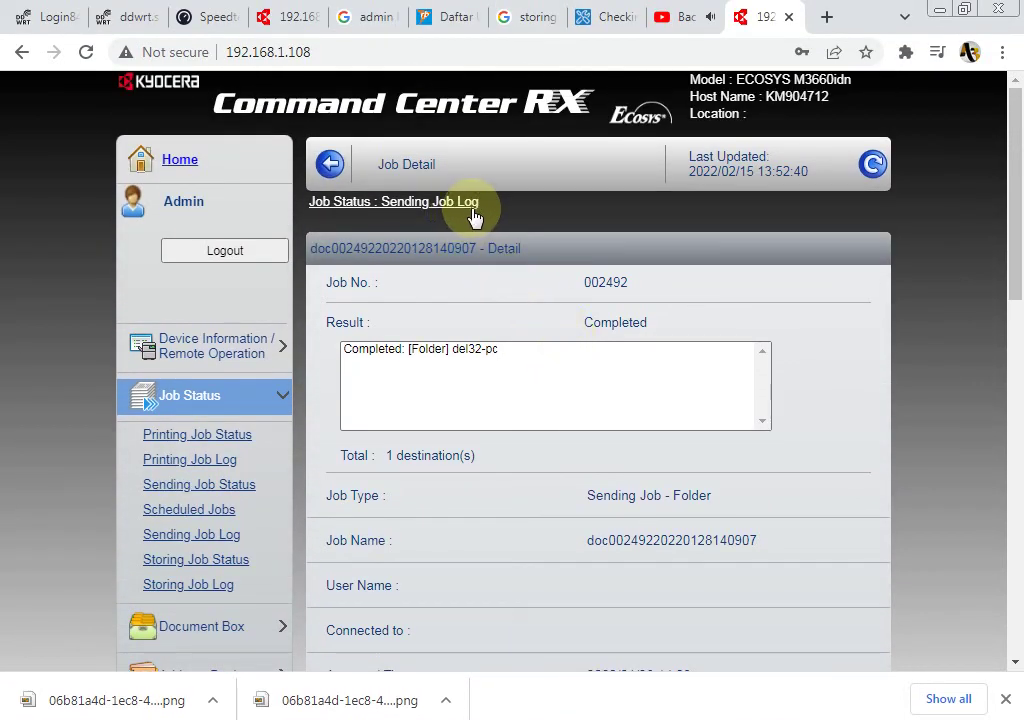
click(432, 204)
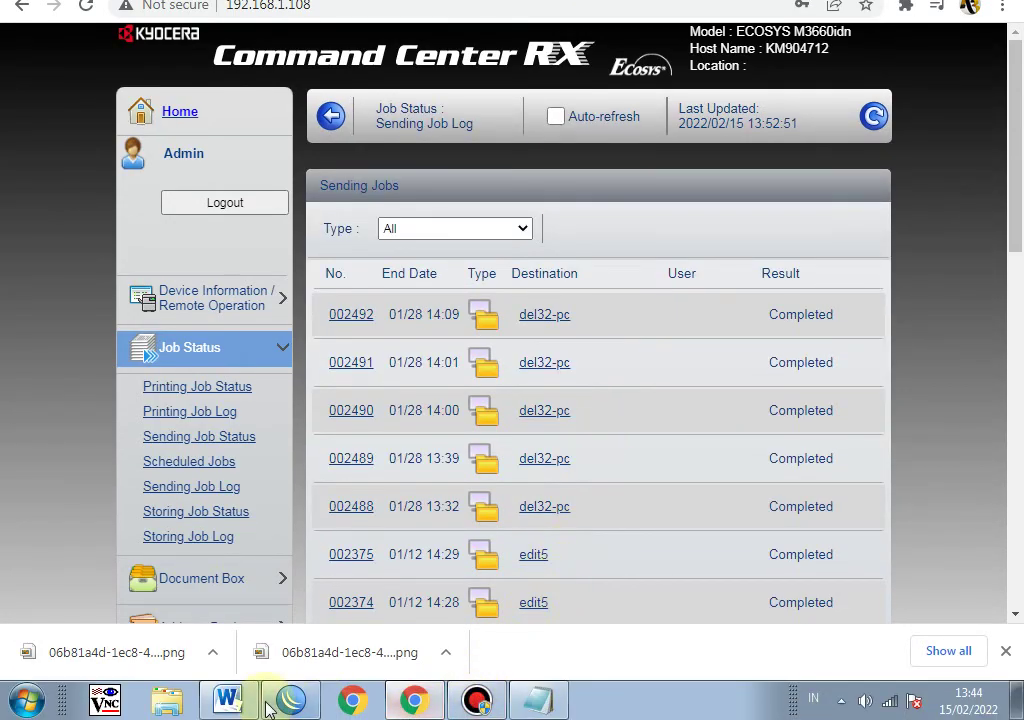
Switch to the Word notes and read the Sending Job Log heading and its description about scan history
click(250, 702)
scroll(416, 487, down, 5)
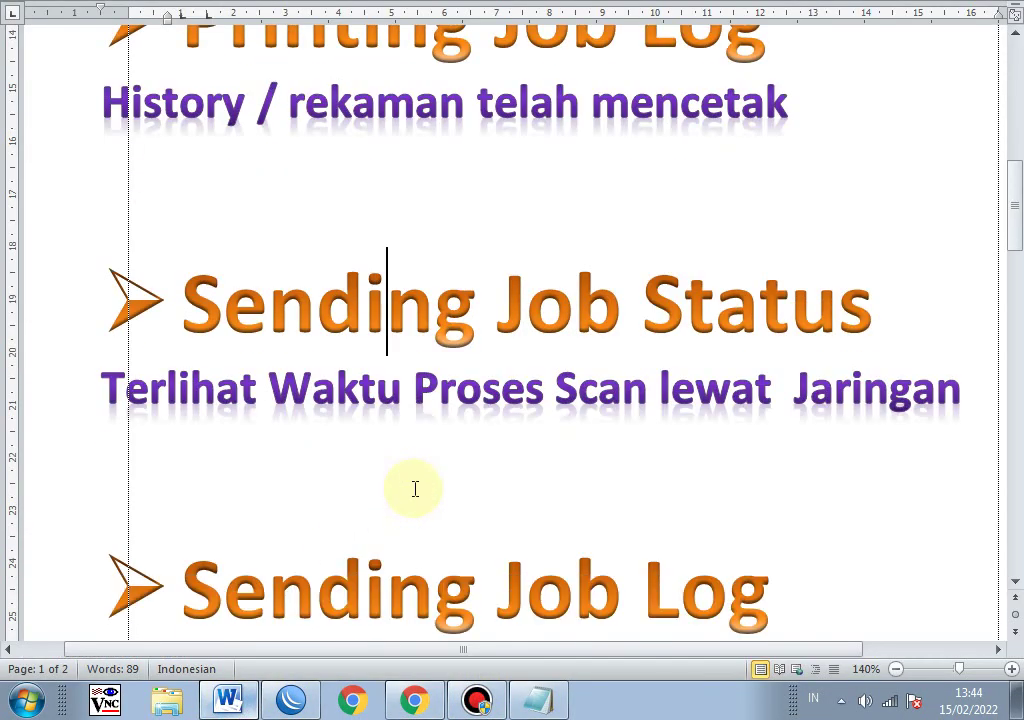
click(510, 397)
click(265, 540)
click(434, 395)
drag(789, 407, 423, 407)
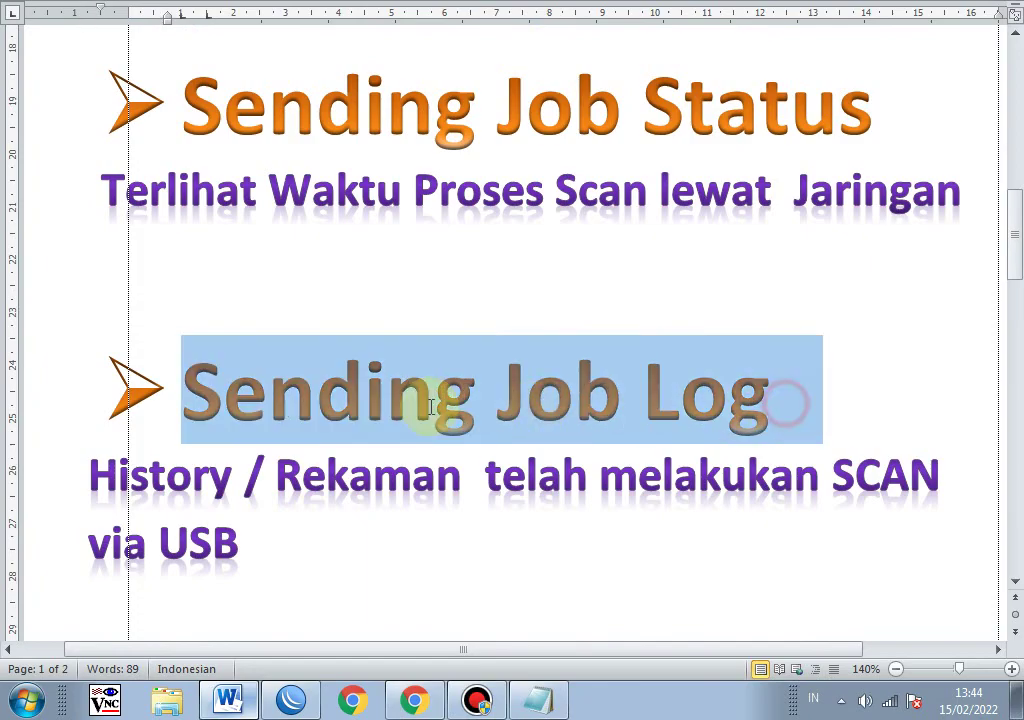
click(257, 506)
drag(97, 475, 268, 560)
scroll(270, 526, down, 4)
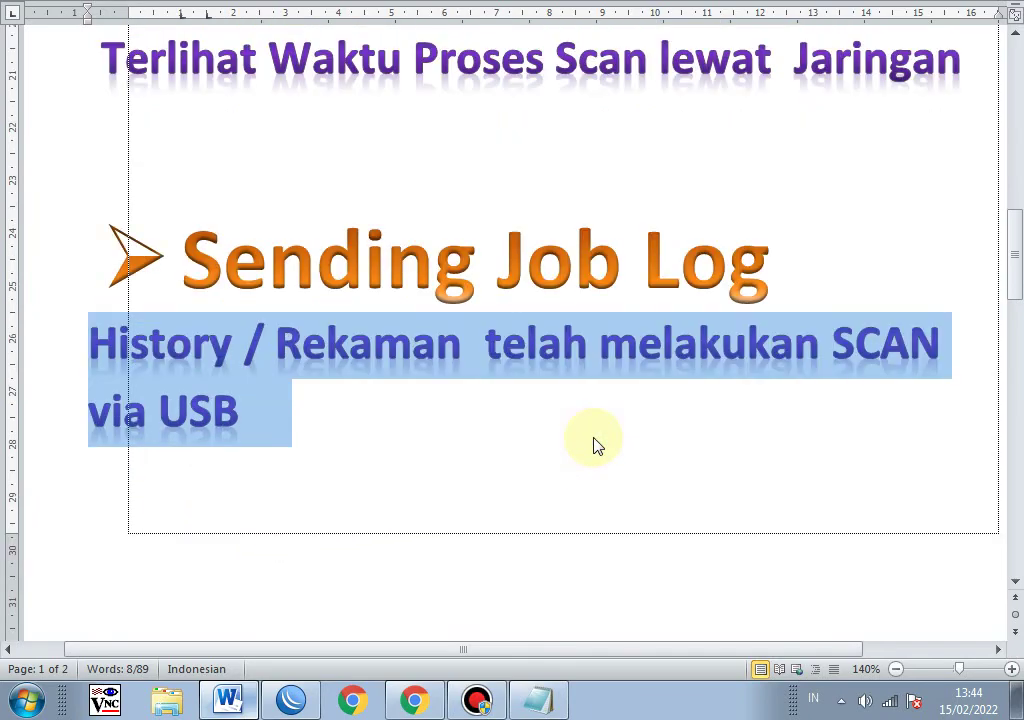
click(424, 362)
Open the printer's Storing Job Status page in Chrome, and check the matching Storing Job Status heading in the Word notes
click(430, 688)
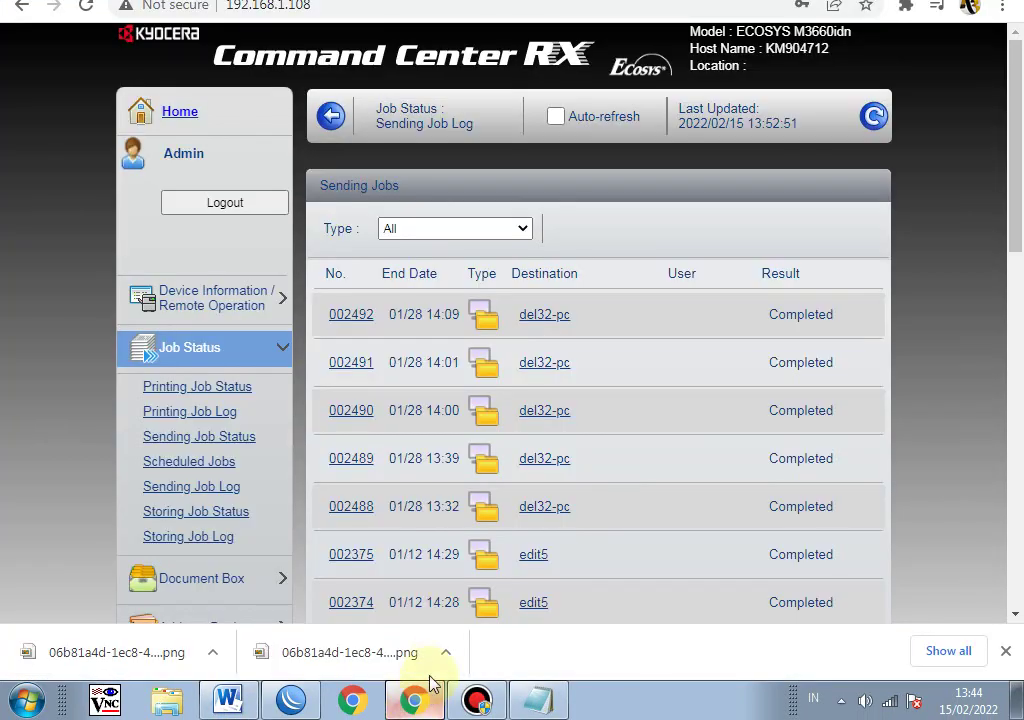
click(238, 515)
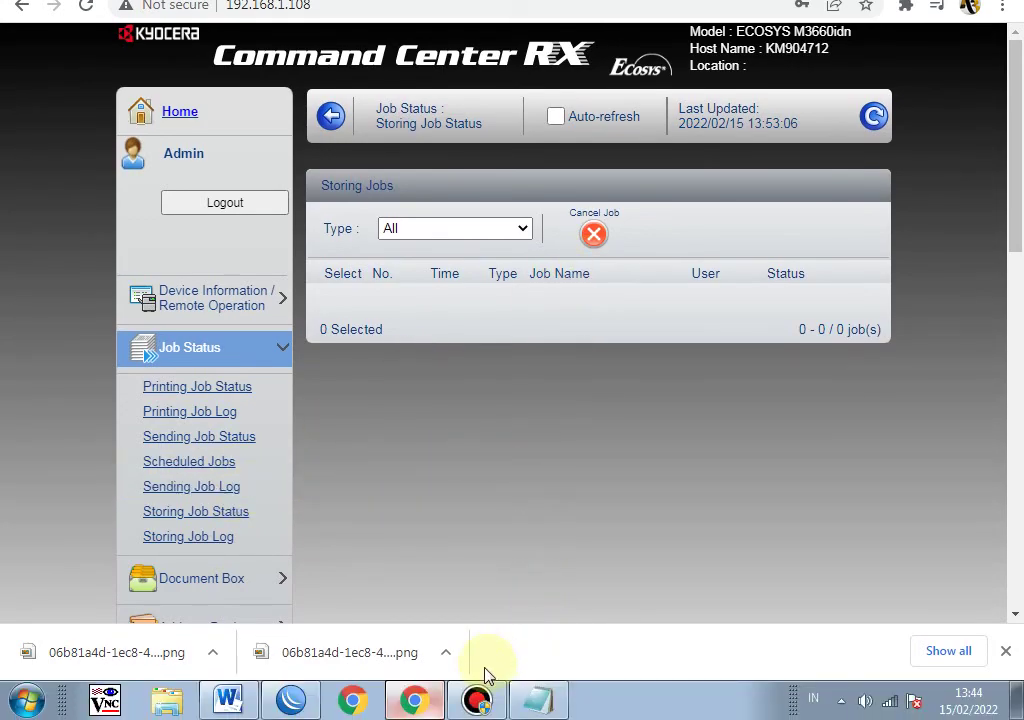
click(245, 695)
scroll(640, 405, down, 5)
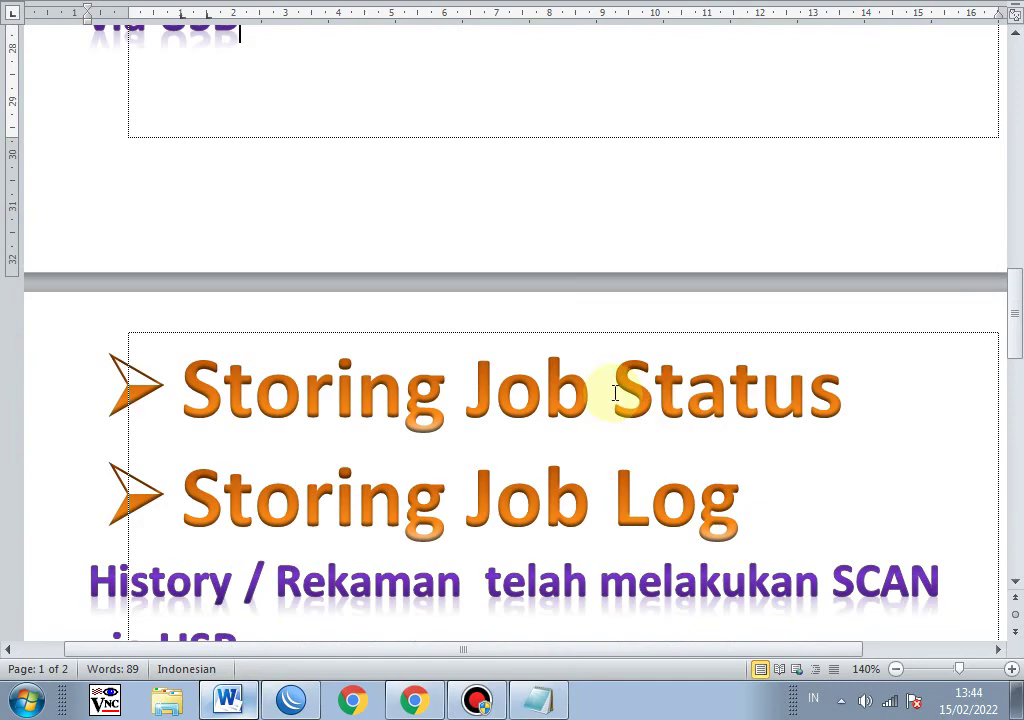
click(654, 390)
scroll(623, 393, down, 3)
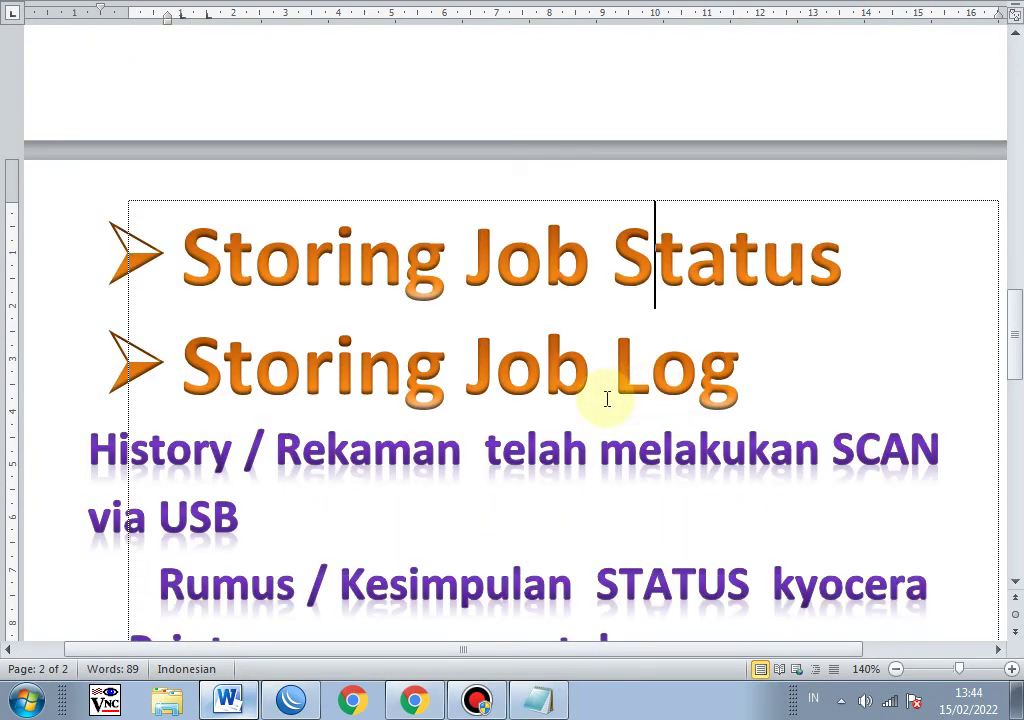
Switch back to Chrome and open the Storing Job Log page
key(alt+Tab)
click(220, 538)
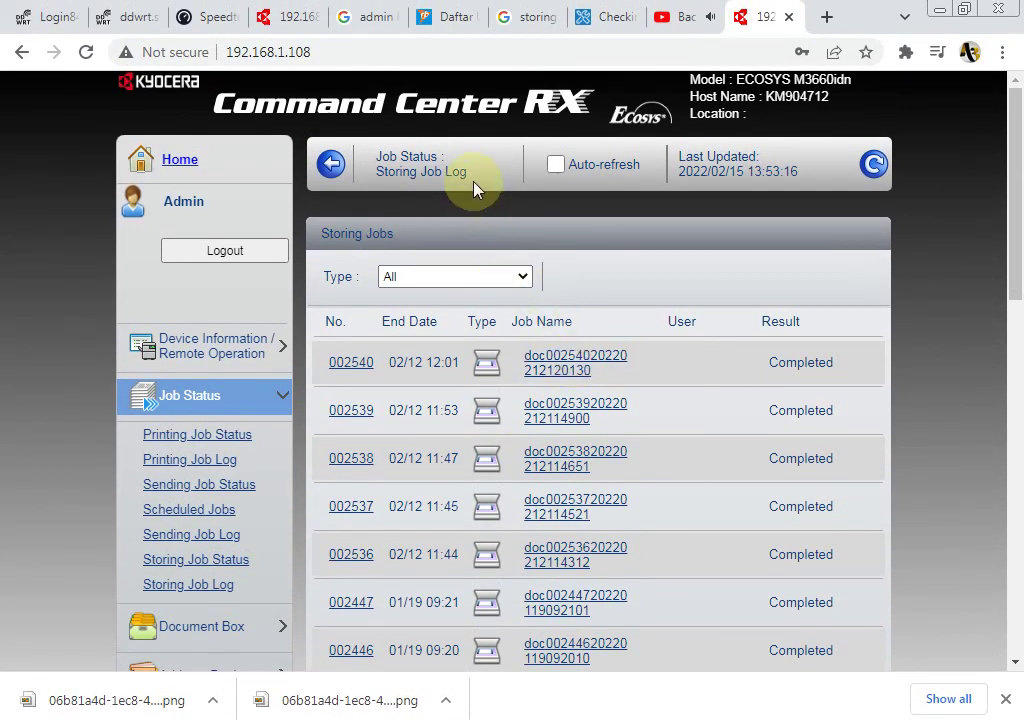
drag(475, 190, 456, 175)
Open the details of the newest storing job and examine its job type, times and color mode
click(571, 361)
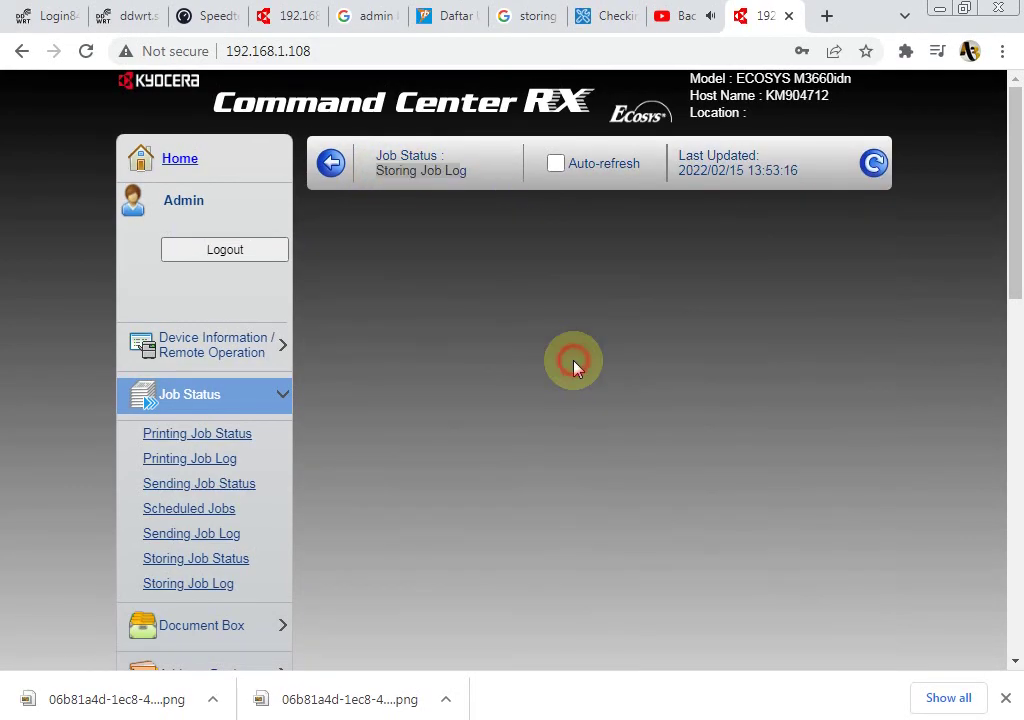
scroll(643, 366, down, 1)
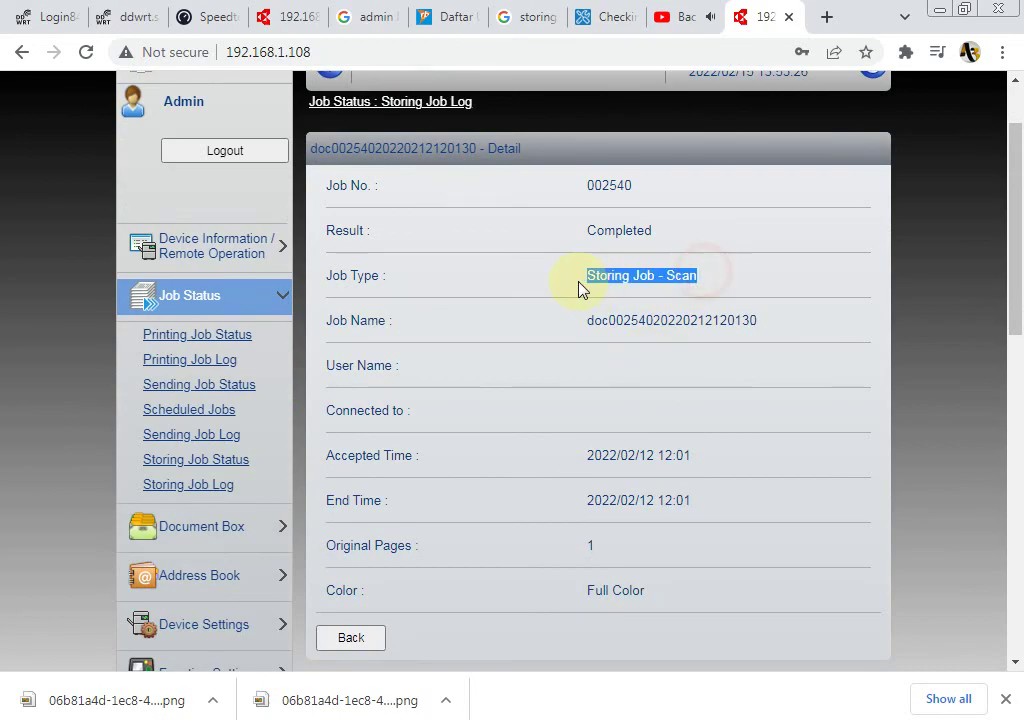
scroll(634, 365, down, 1)
scroll(677, 483, up, 1)
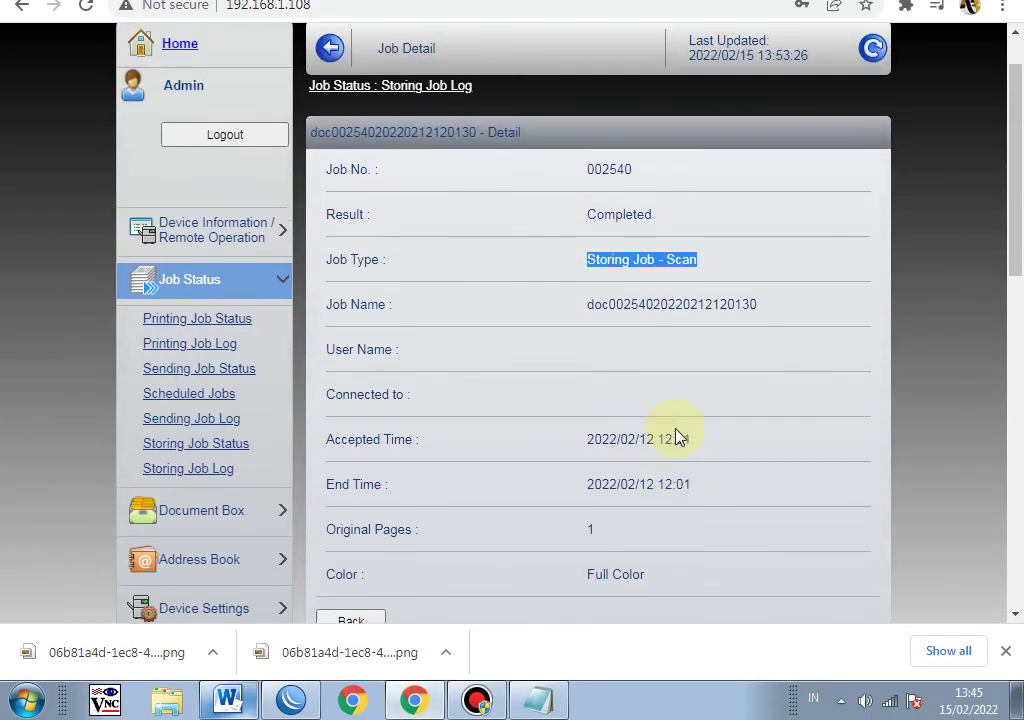
scroll(670, 505, down, 1)
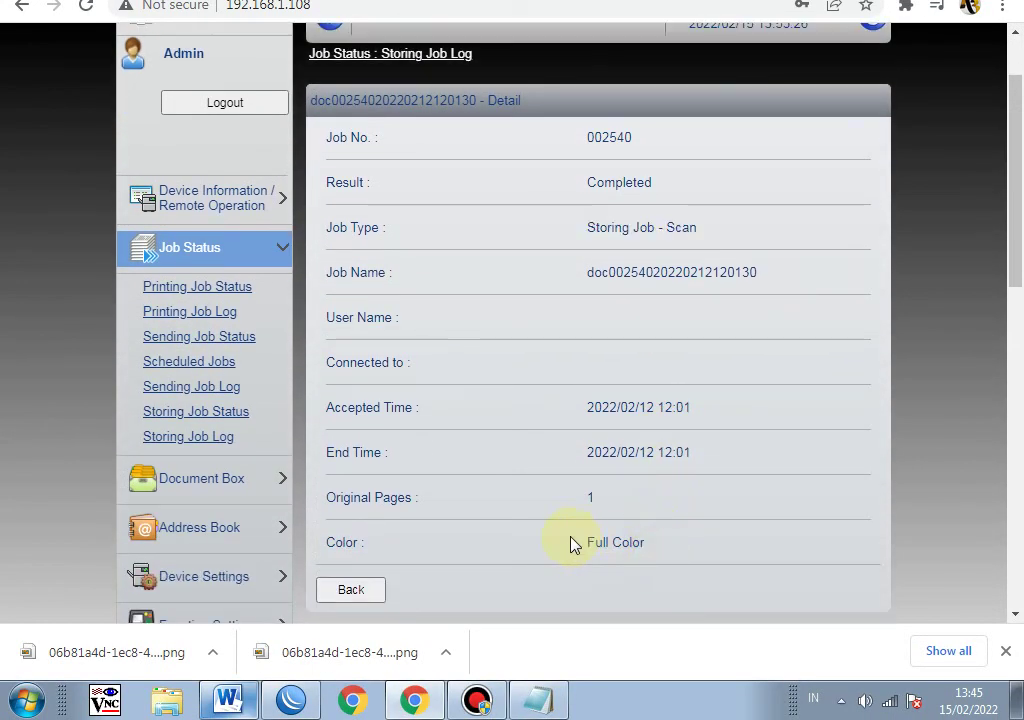
Switch to the Word notes and add two blank lines after the Storing Job Log description ending in "via USB"
click(230, 700)
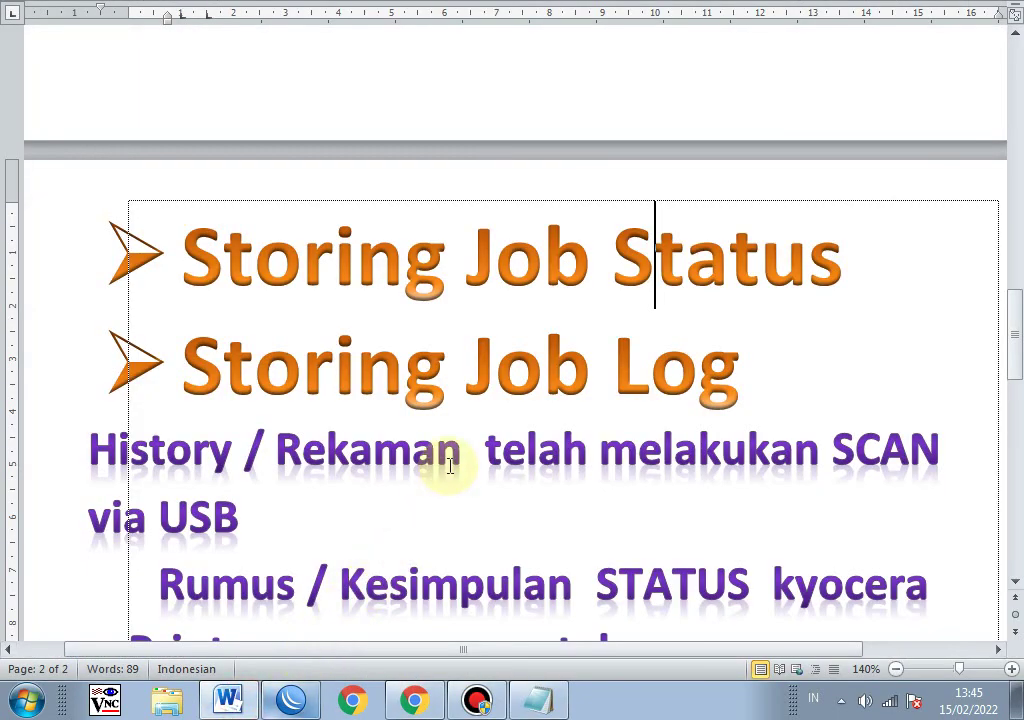
click(382, 516)
key(Return)
key(Return)
Read the Storing Job Log heading and its description about scanning via USB
click(449, 380)
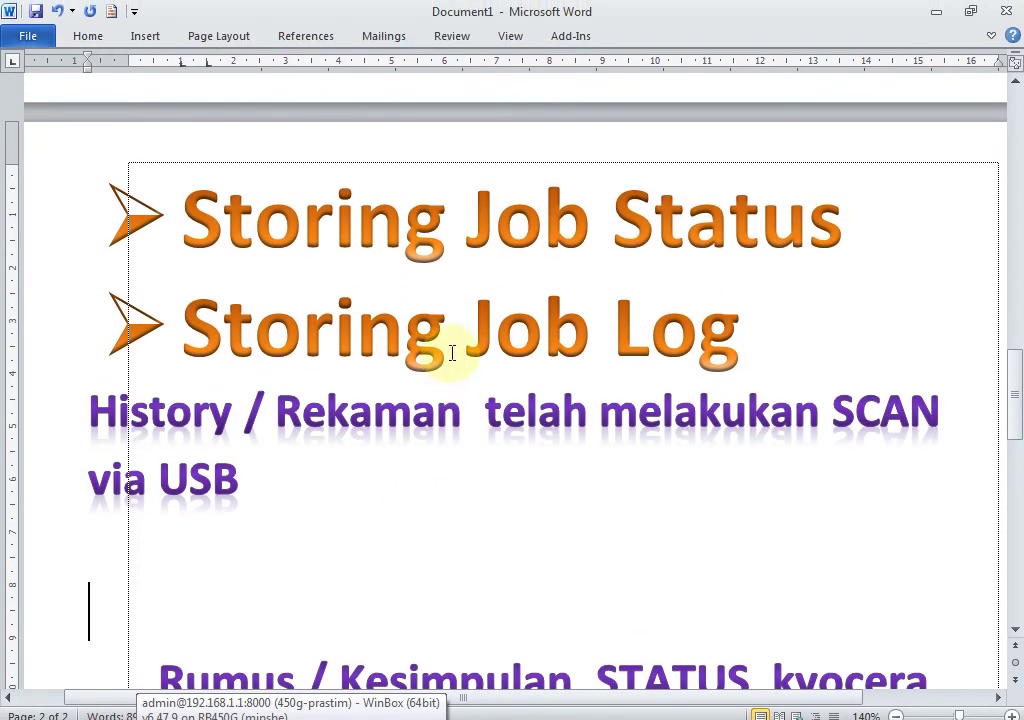
triple_click(293, 336)
click(331, 475)
triple_click(311, 491)
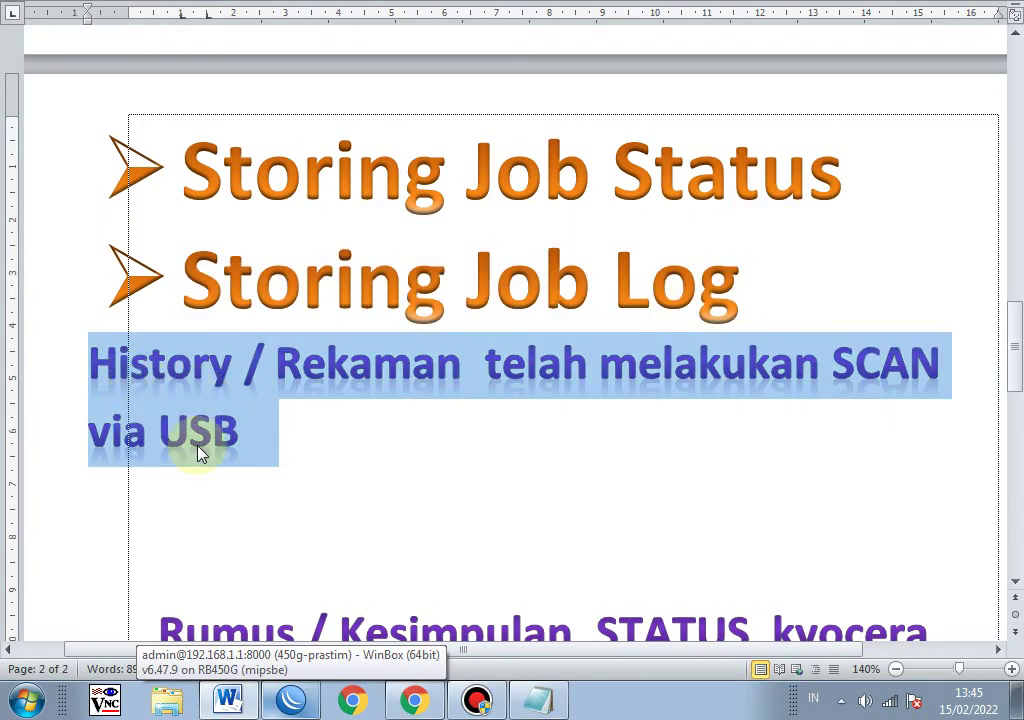
click(200, 453)
triple_click(327, 439)
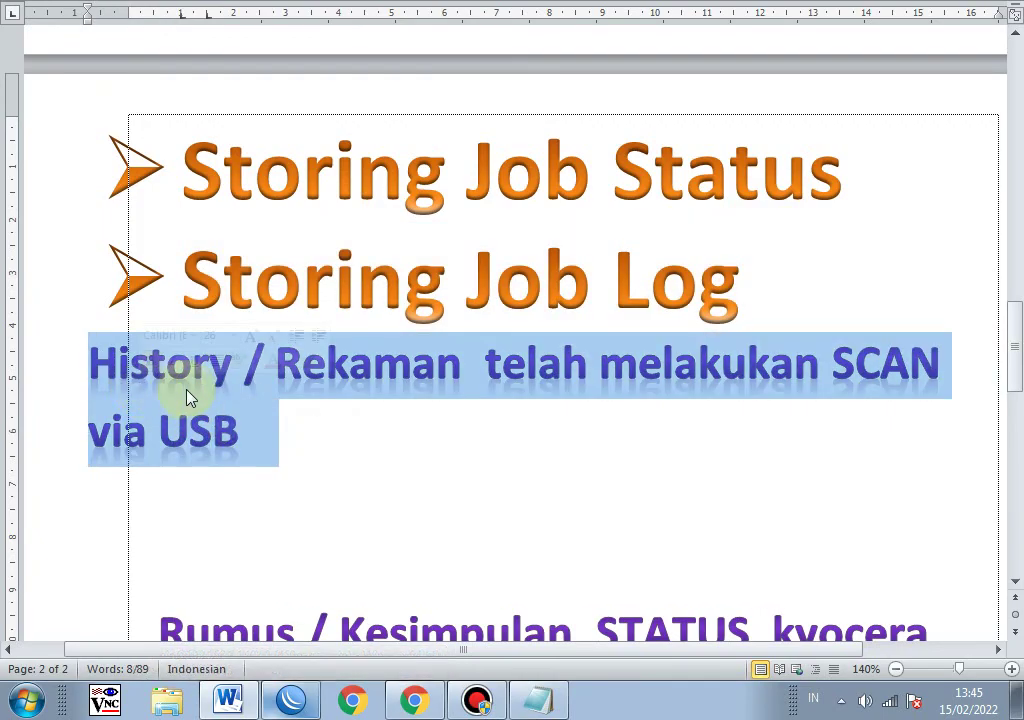
Insert a blank line after the "Rumus / Kesimpulan STATUS kyocera" heading
scroll(200, 392, down, 2)
scroll(208, 390, down, 1)
click(649, 193)
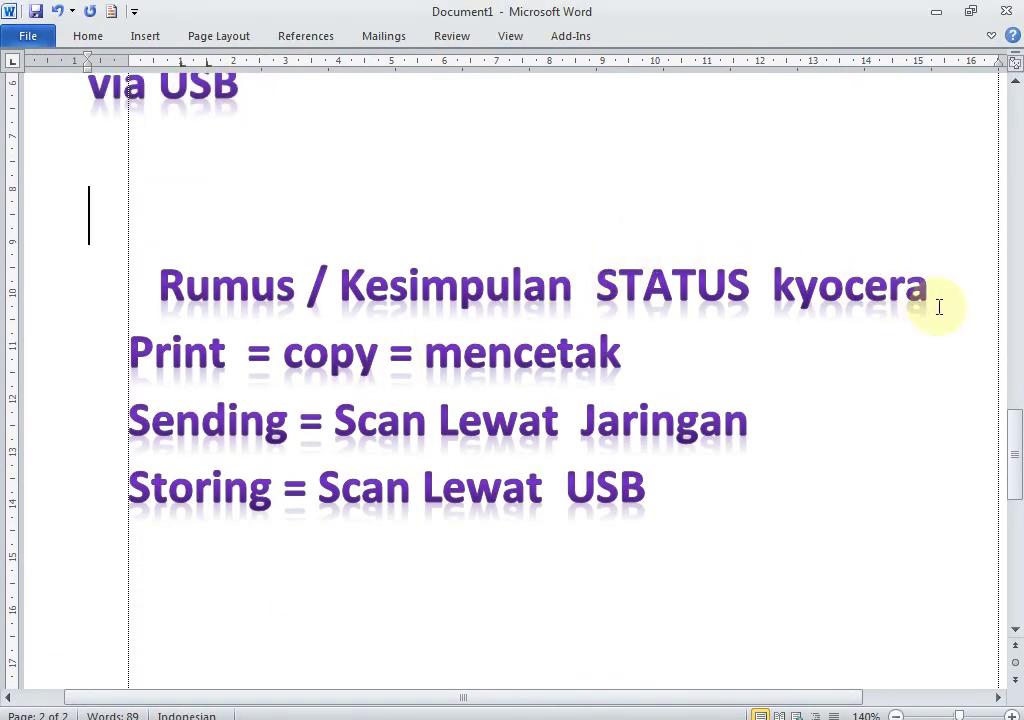
key(Return)
Apply a green text effect to the "Rumus / Kesimpulan STATUS kyocera" heading
drag(935, 292, 183, 297)
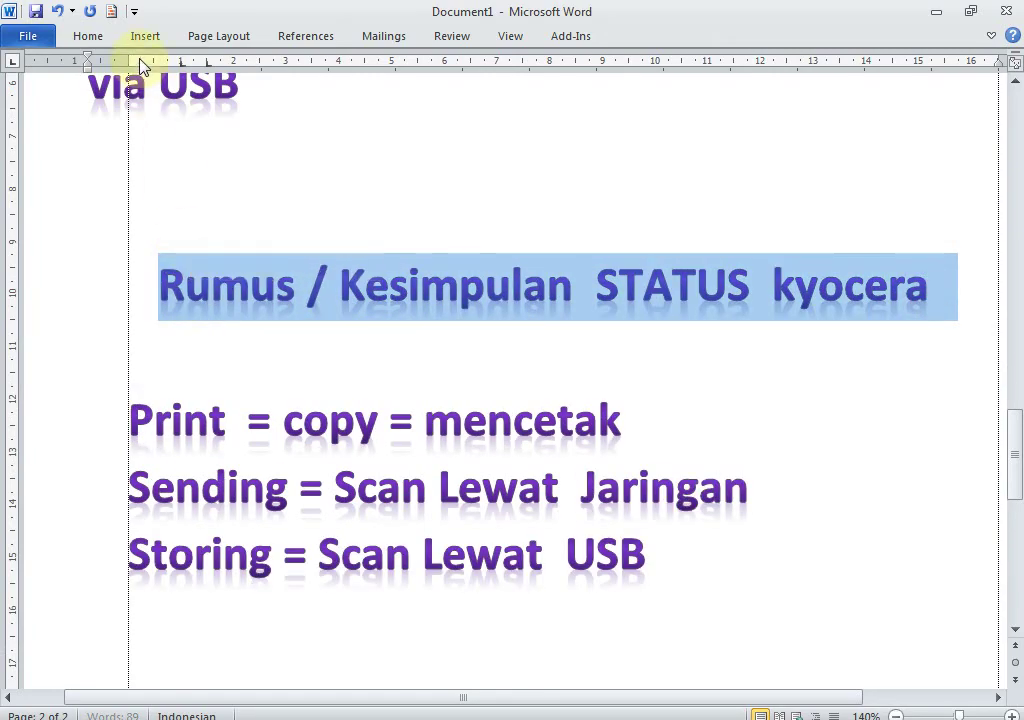
click(987, 38)
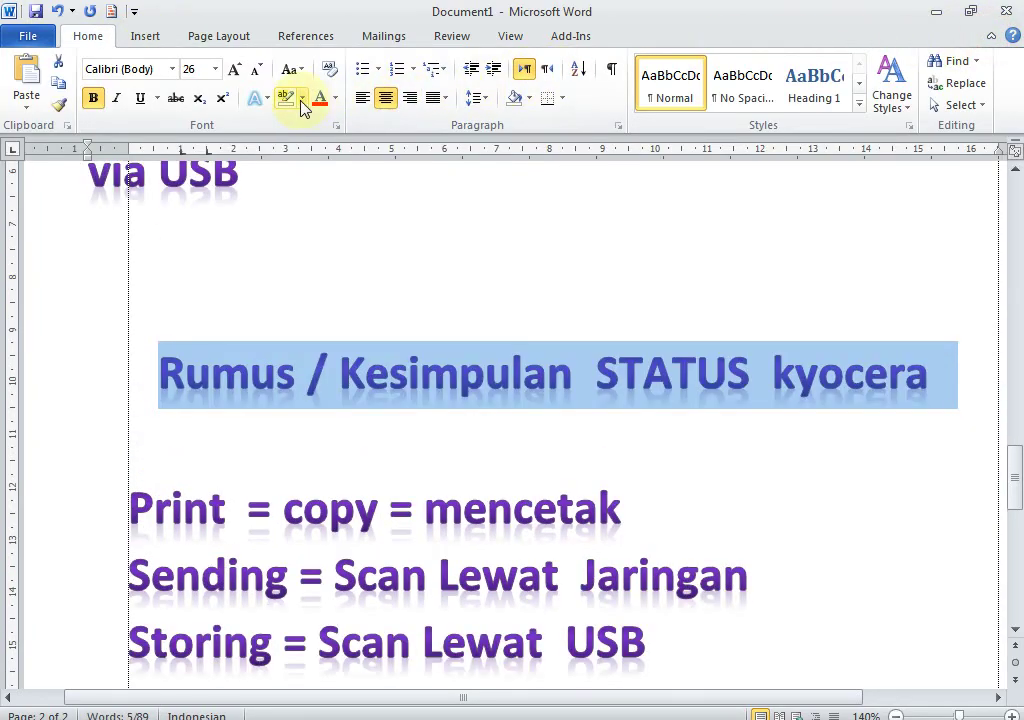
click(268, 98)
click(505, 141)
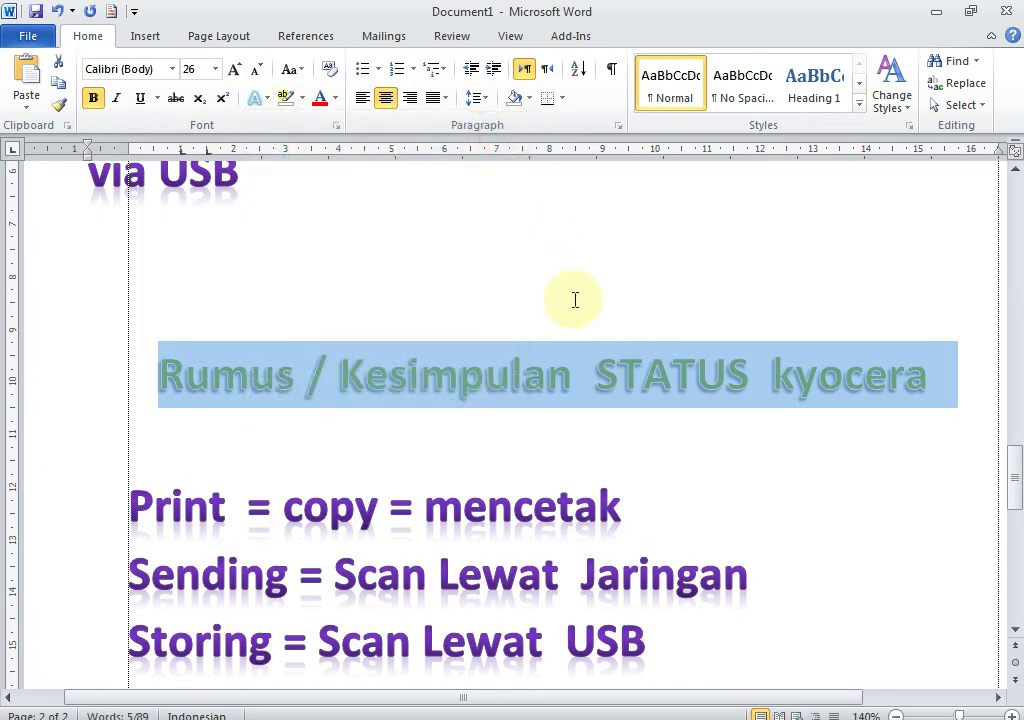
Set the font color of the "Rumus / Kesimpulan STATUS kyocera" heading to standard green and deselect it
click(336, 100)
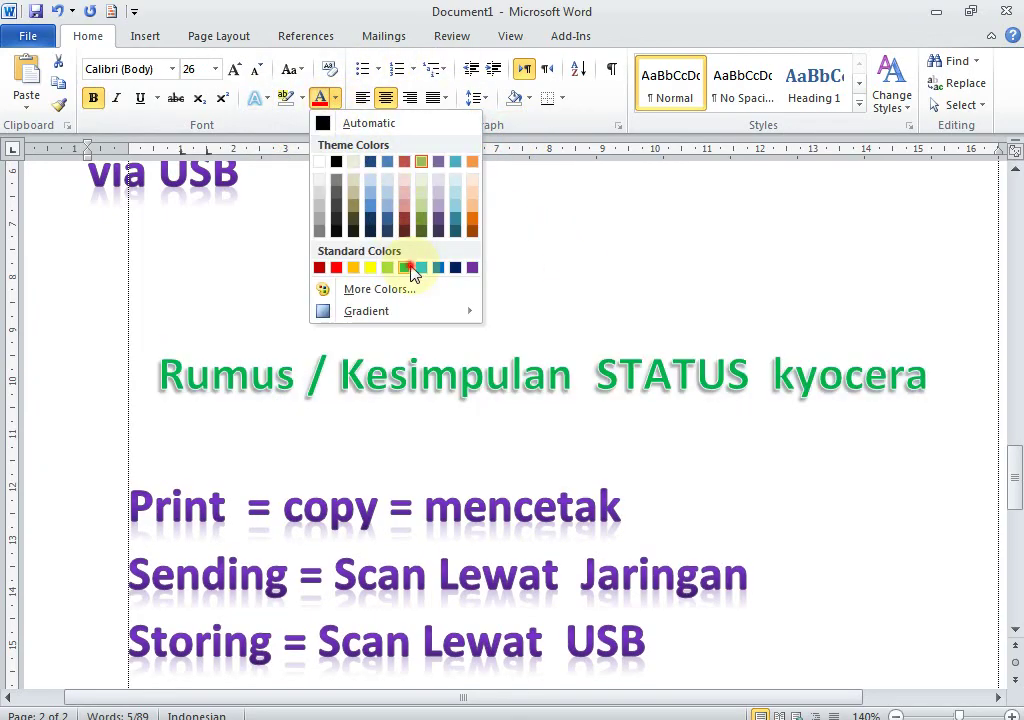
click(405, 268)
scroll(665, 335, down, 1)
click(690, 312)
scroll(665, 335, down, 1)
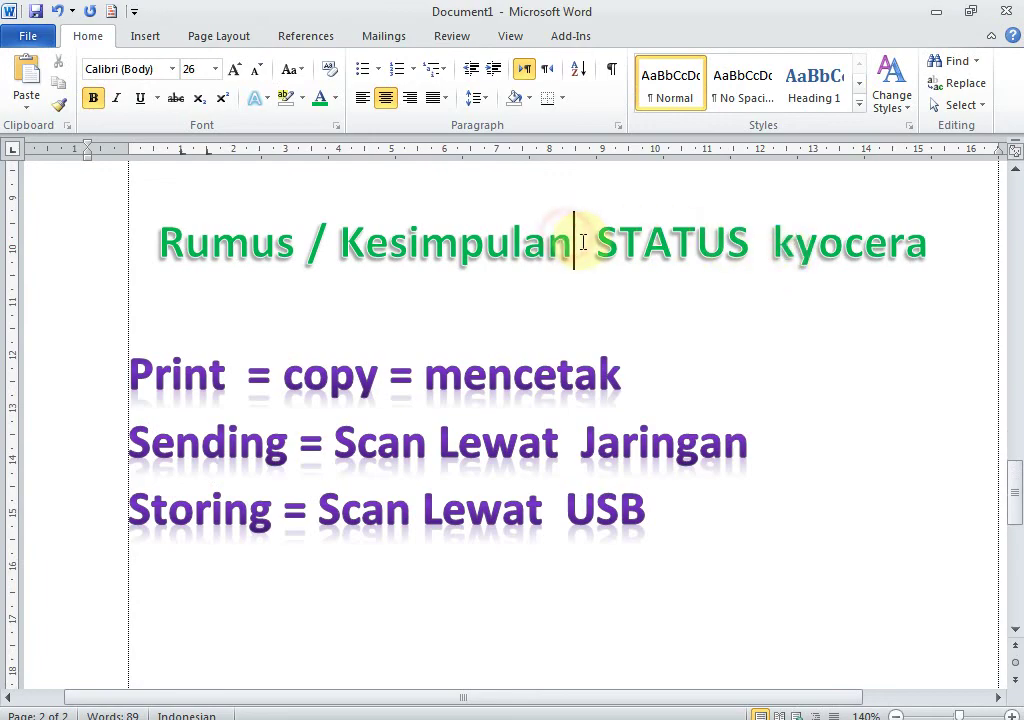
Read the summary lines equating Print with copying, Sending with network scanning and Storing with USB scanning
drag(125, 377, 226, 383)
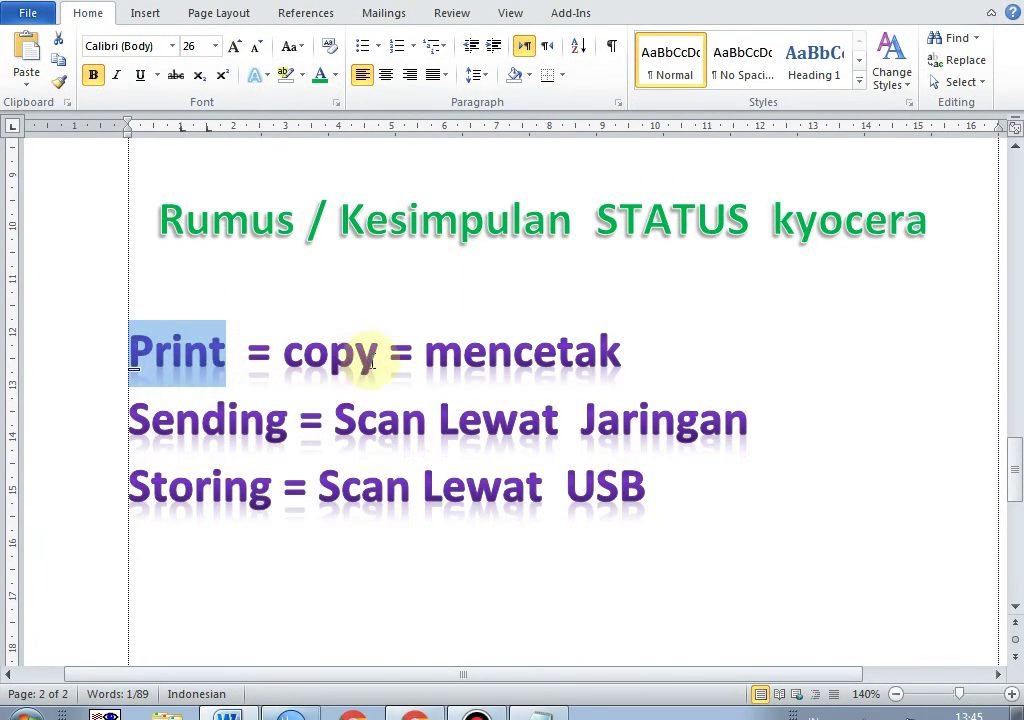
double_click(372, 365)
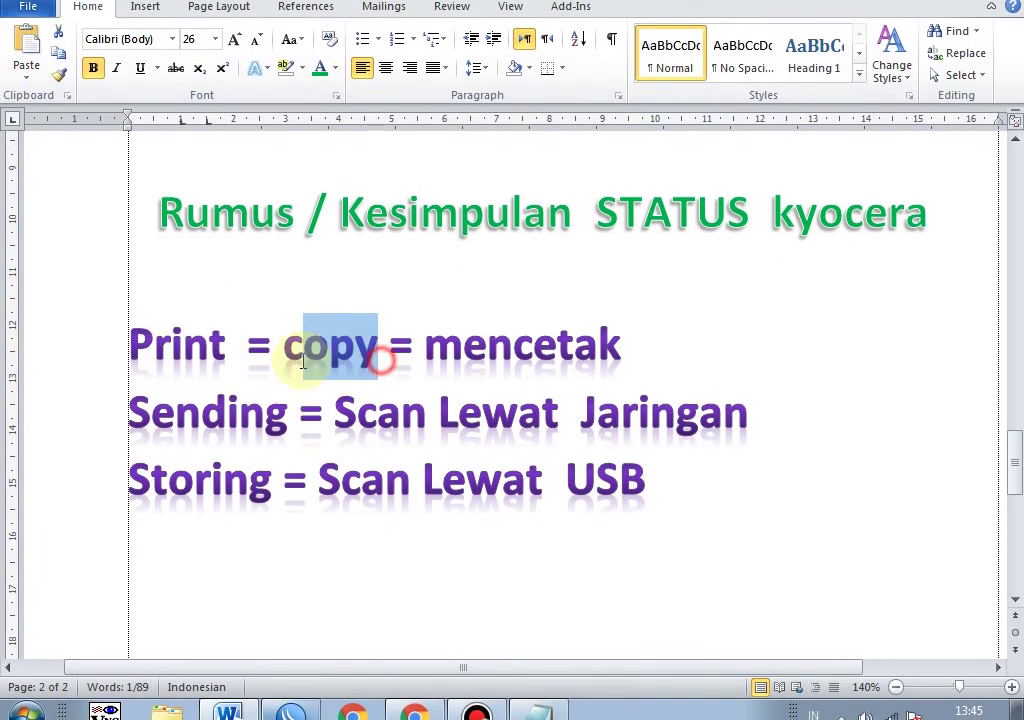
drag(630, 356, 418, 362)
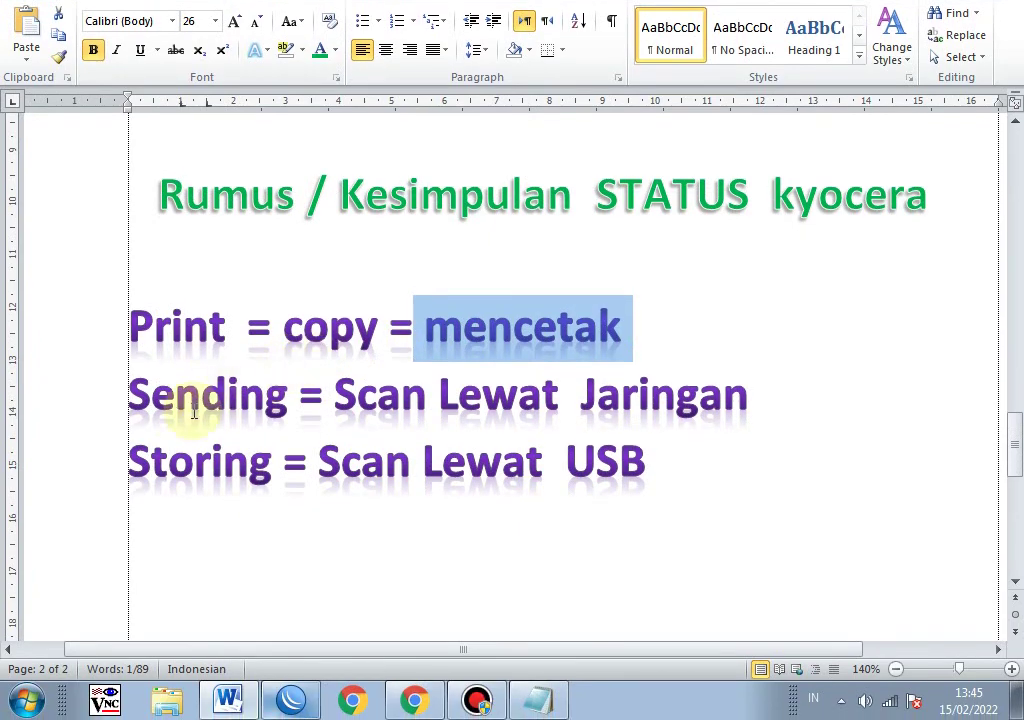
drag(128, 420, 265, 423)
drag(770, 405, 343, 407)
drag(118, 463, 250, 466)
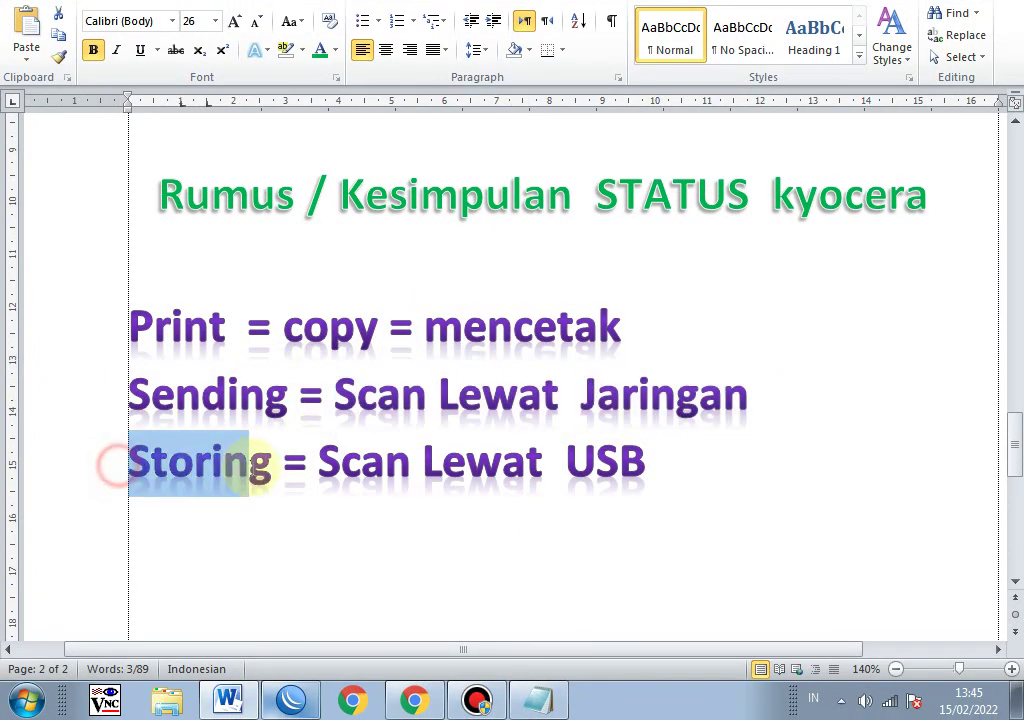
drag(664, 467, 378, 478)
click(720, 544)
click(647, 470)
Switch to Command Center RX in Chrome, view the Printing Job Log, and check the printer's model and host name in the page header
click(415, 700)
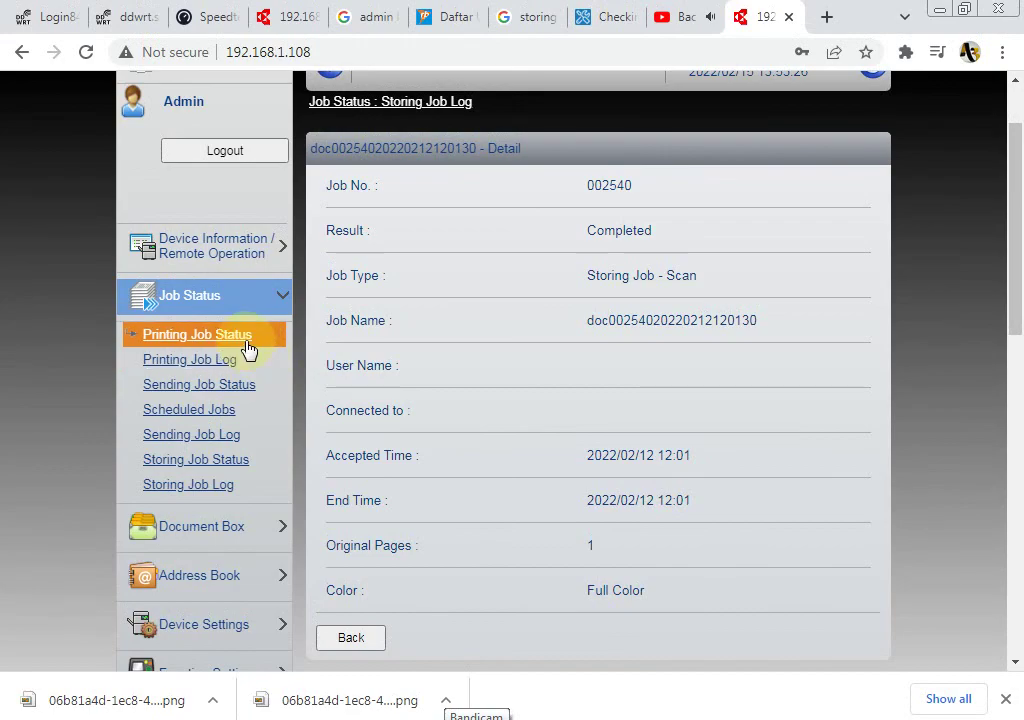
click(243, 287)
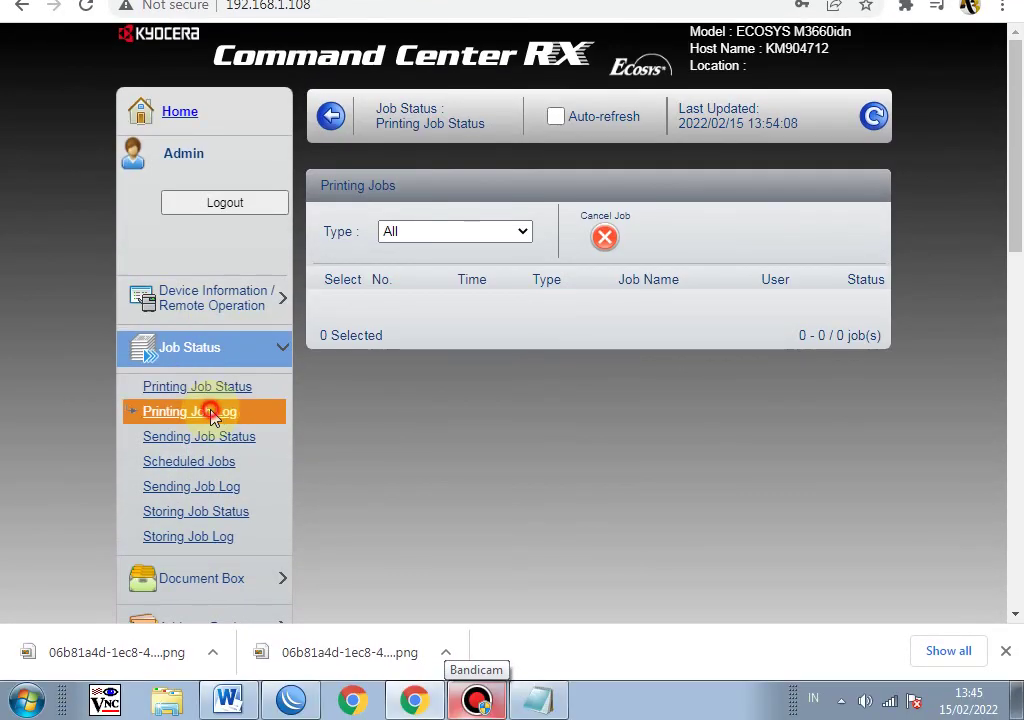
click(210, 412)
scroll(493, 405, down, 1)
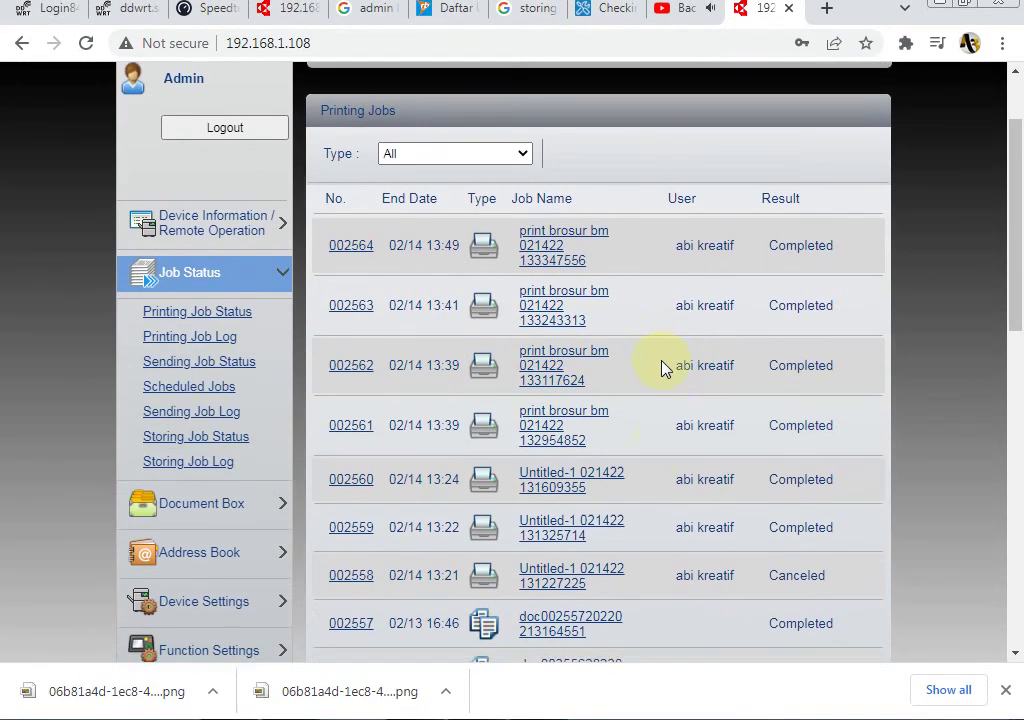
scroll(661, 368, down, 1)
scroll(661, 368, up, 2)
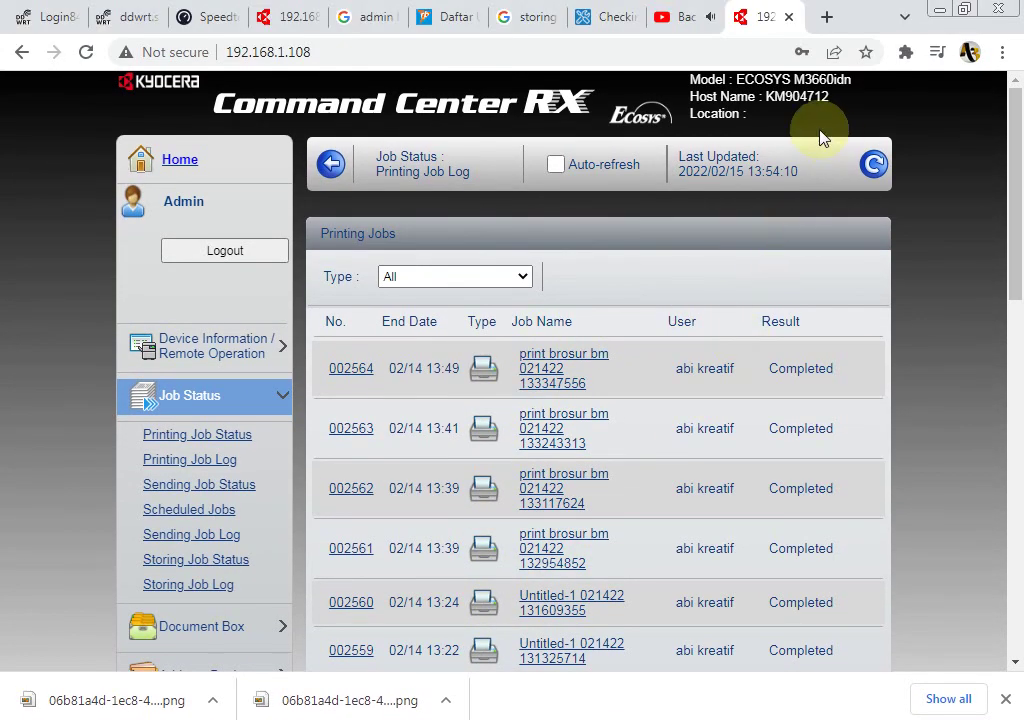
drag(855, 80, 737, 80)
drag(935, 96, 544, 100)
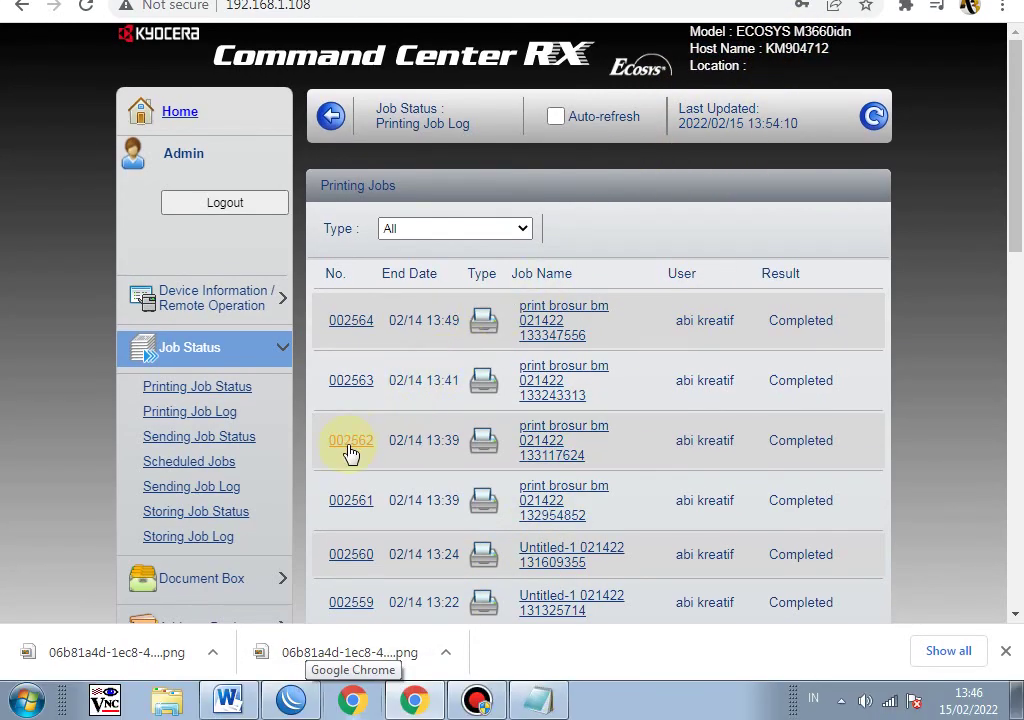
Open the General page of the Network Settings and examine the NetBIOS name and host name
scroll(352, 480, down, 3)
click(212, 480)
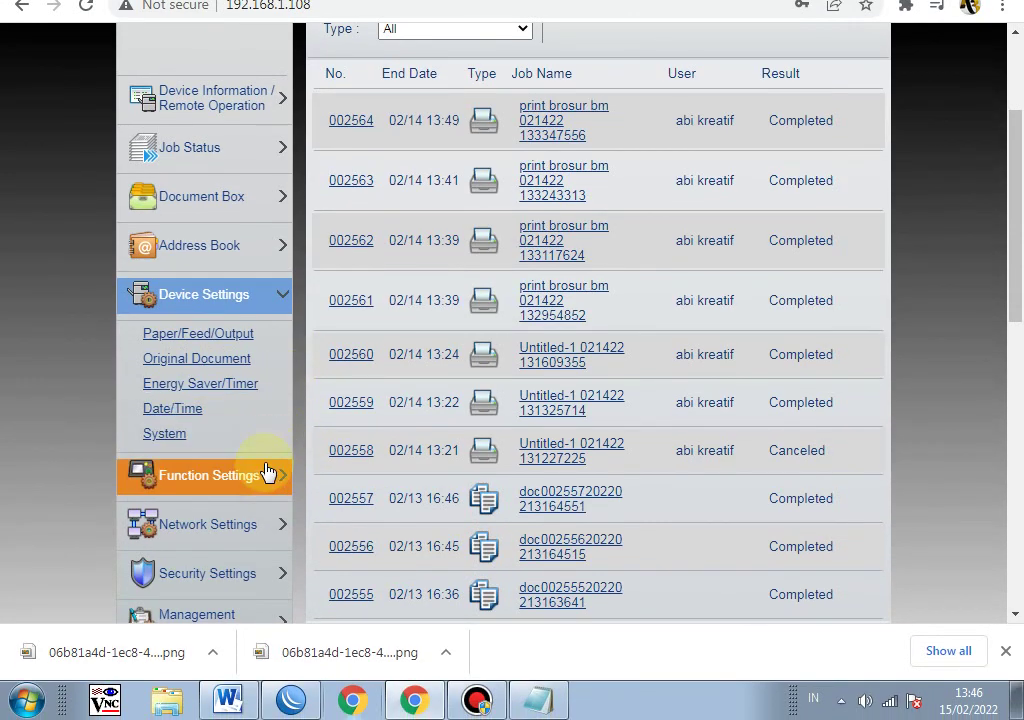
click(243, 533)
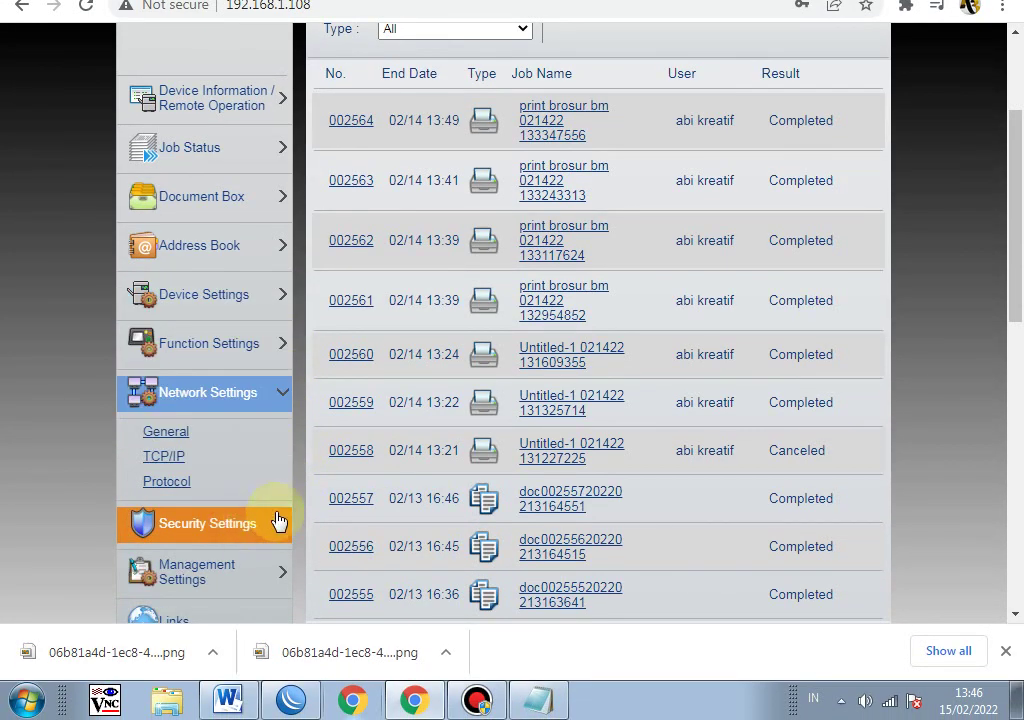
click(172, 445)
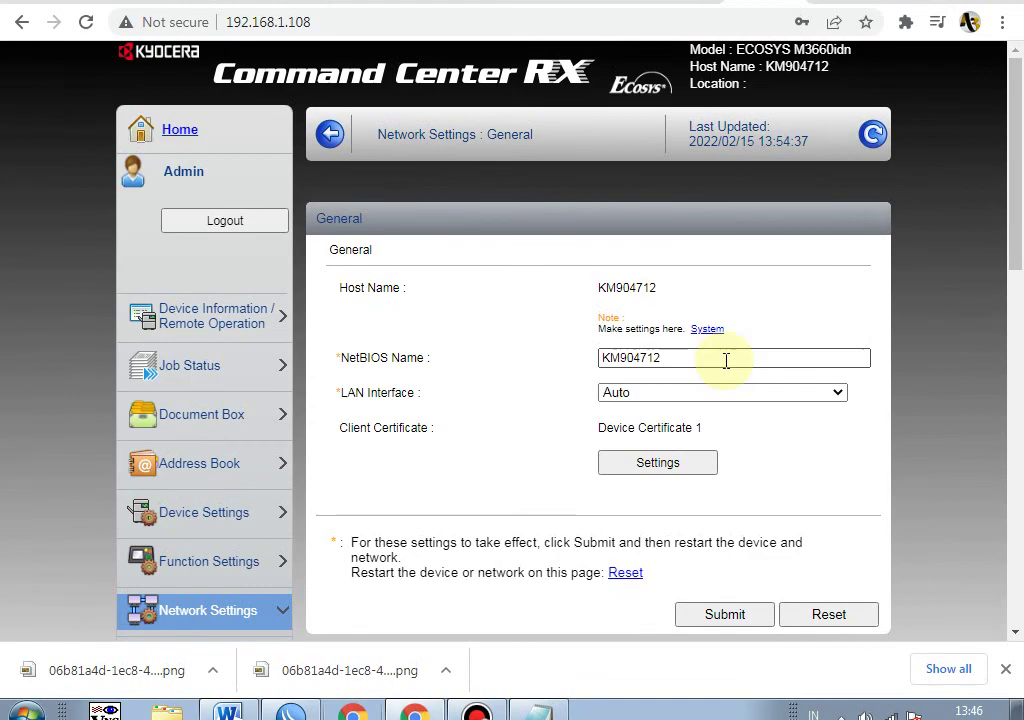
click(724, 343)
drag(667, 360, 542, 368)
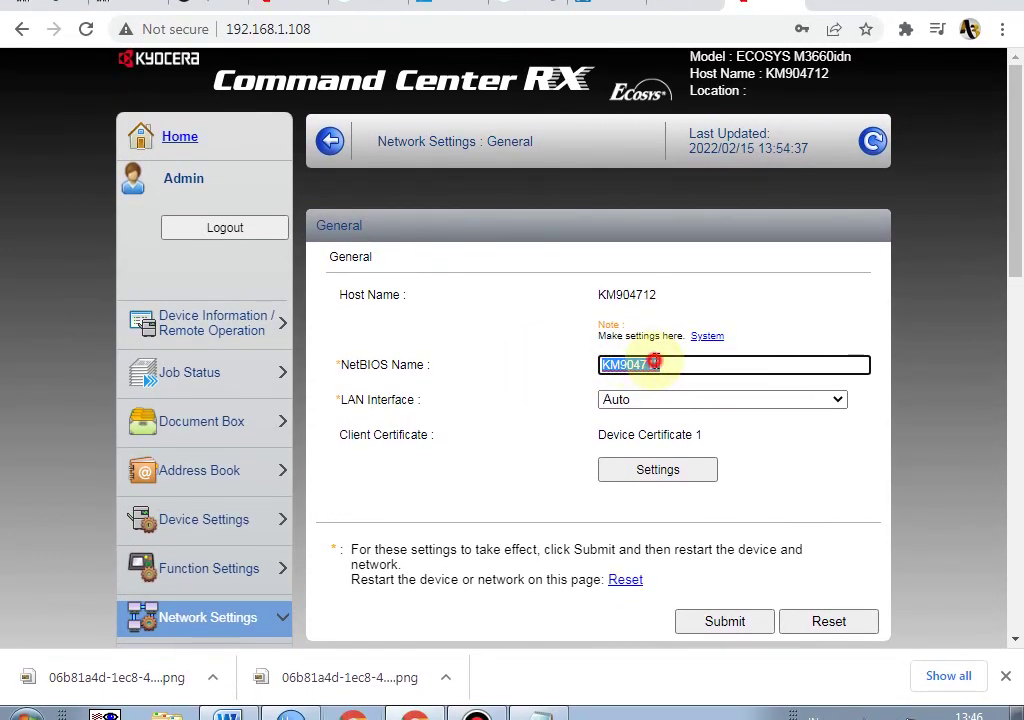
click(698, 367)
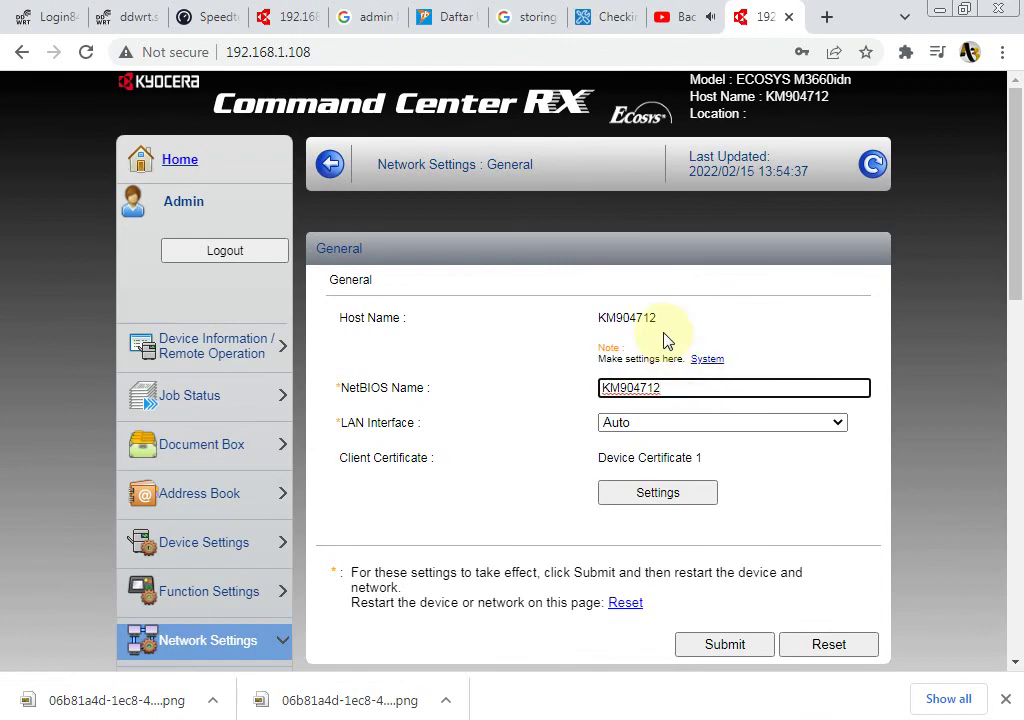
drag(660, 288, 336, 289)
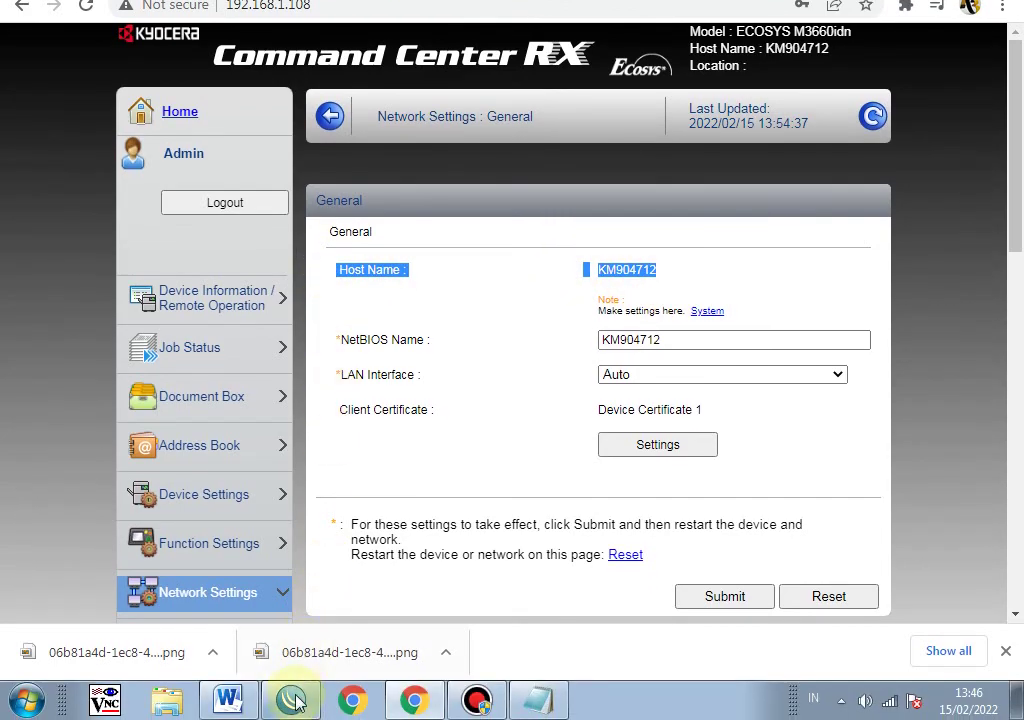
Switch to WinBox, close the DHCP lease details for 192.168.1.108 to check its active host name, and return to Command Center RX
click(293, 700)
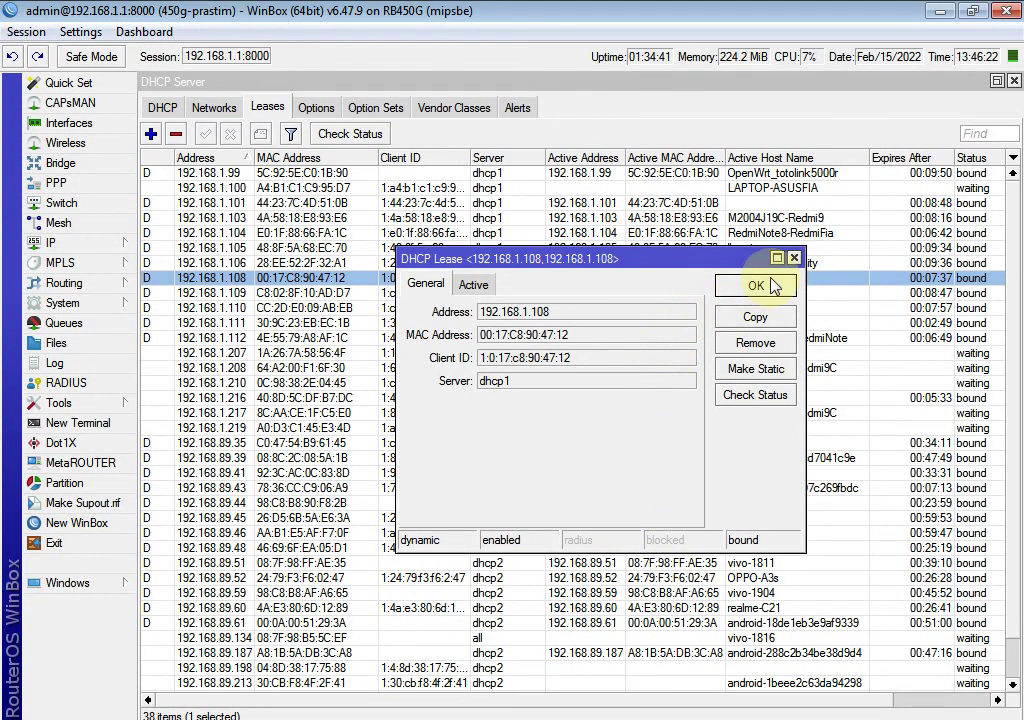
click(792, 259)
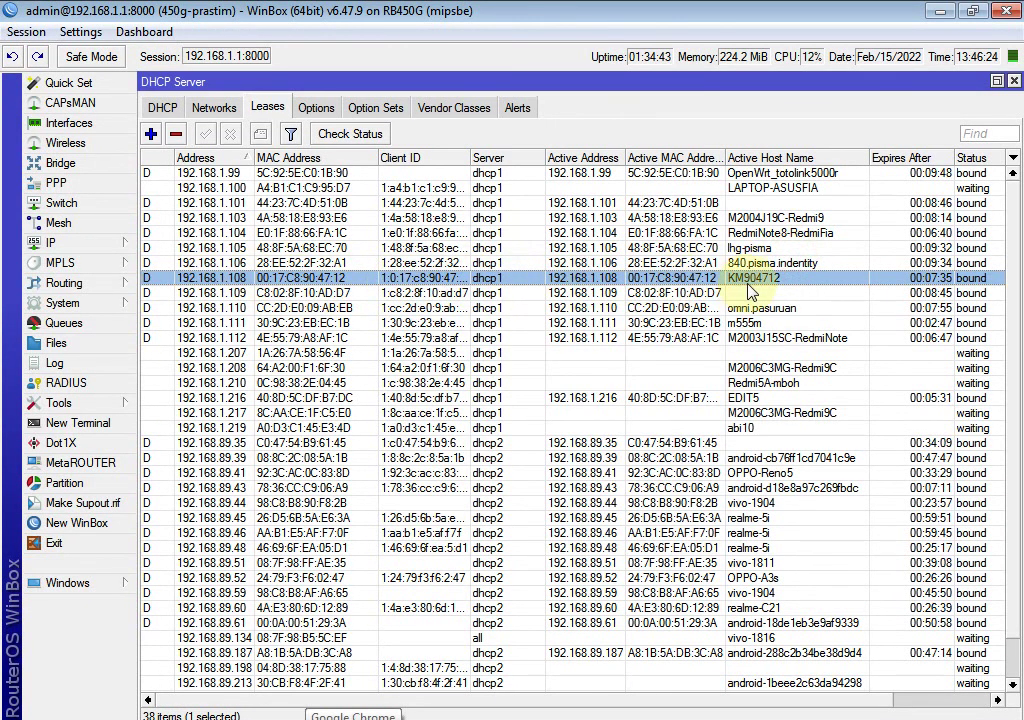
key(alt+Tab)
Follow the System link in the host name note and inspect the editable Host Name setting under Device Information
click(665, 320)
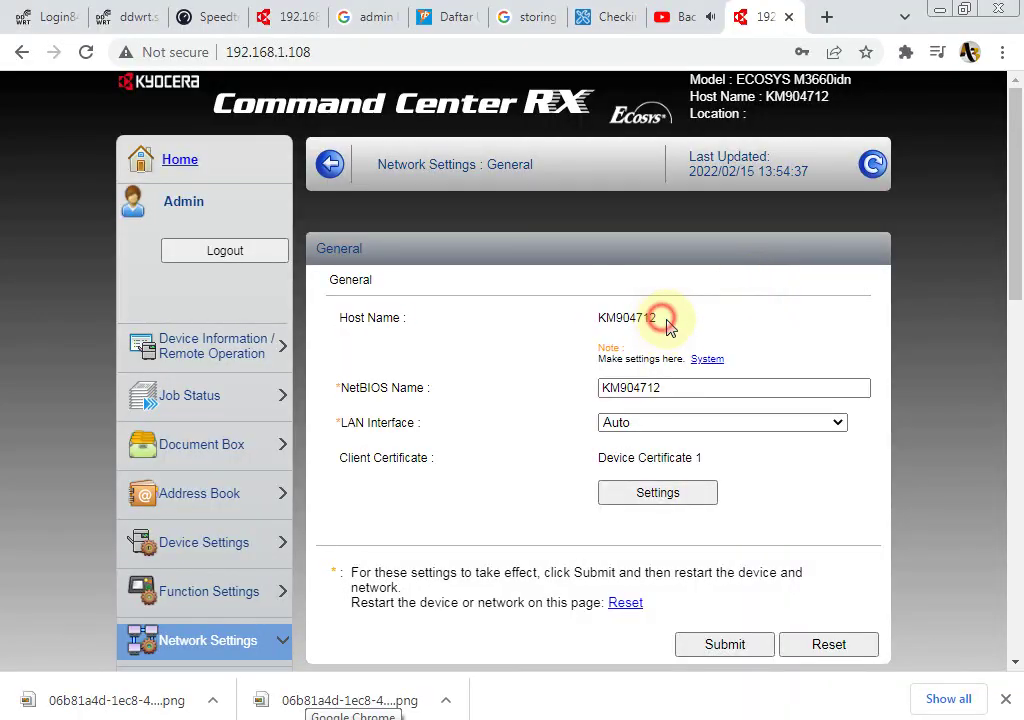
drag(692, 322, 615, 318)
click(706, 360)
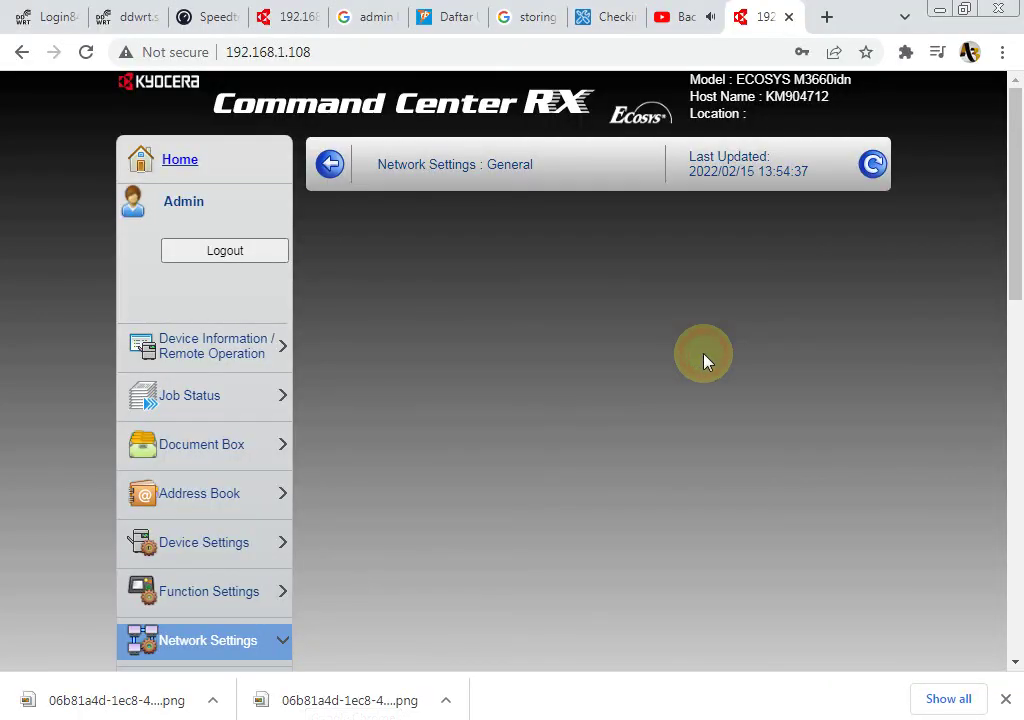
double_click(697, 318)
click(495, 320)
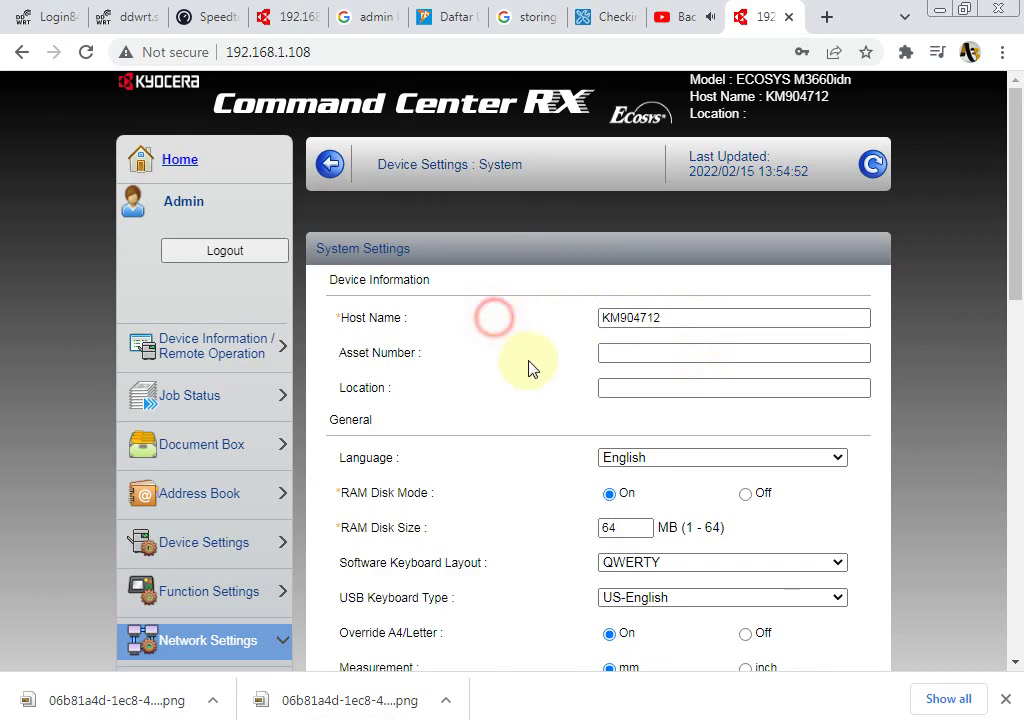
scroll(560, 362, down, 2)
click(696, 217)
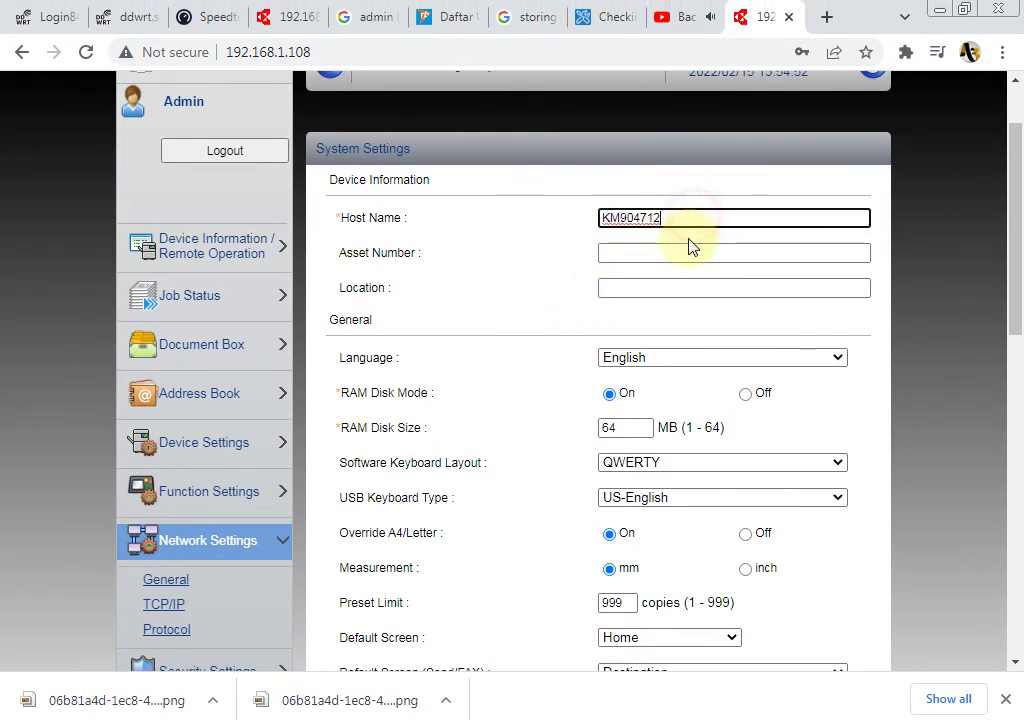
Reopen the Printing Job Log under Job Status and look over its list of jobs
click(219, 297)
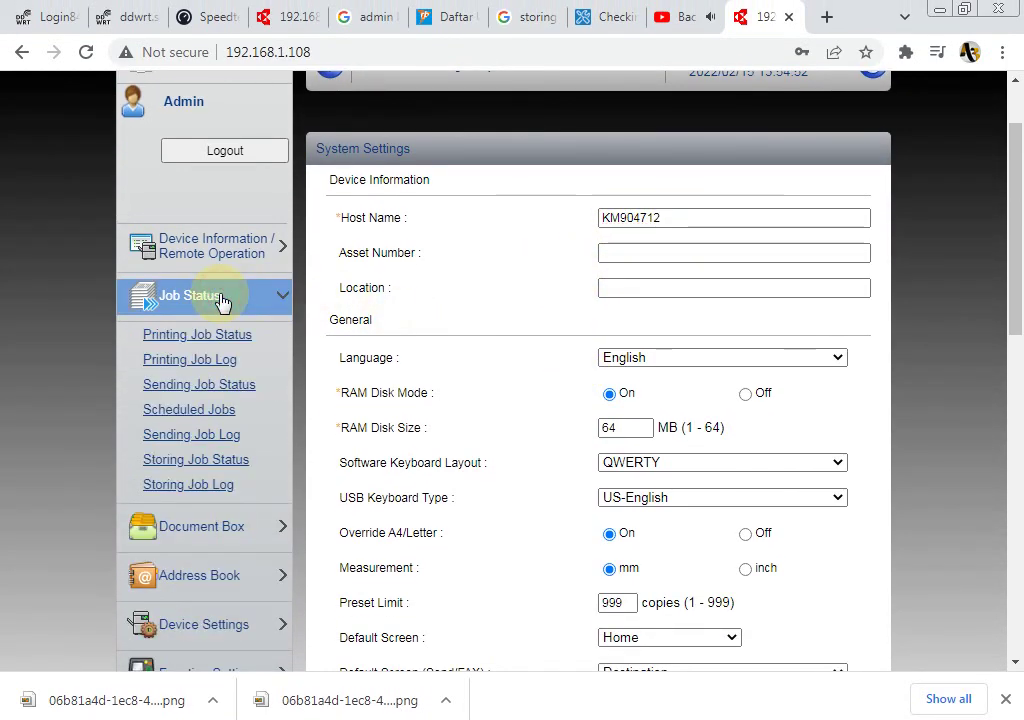
click(233, 360)
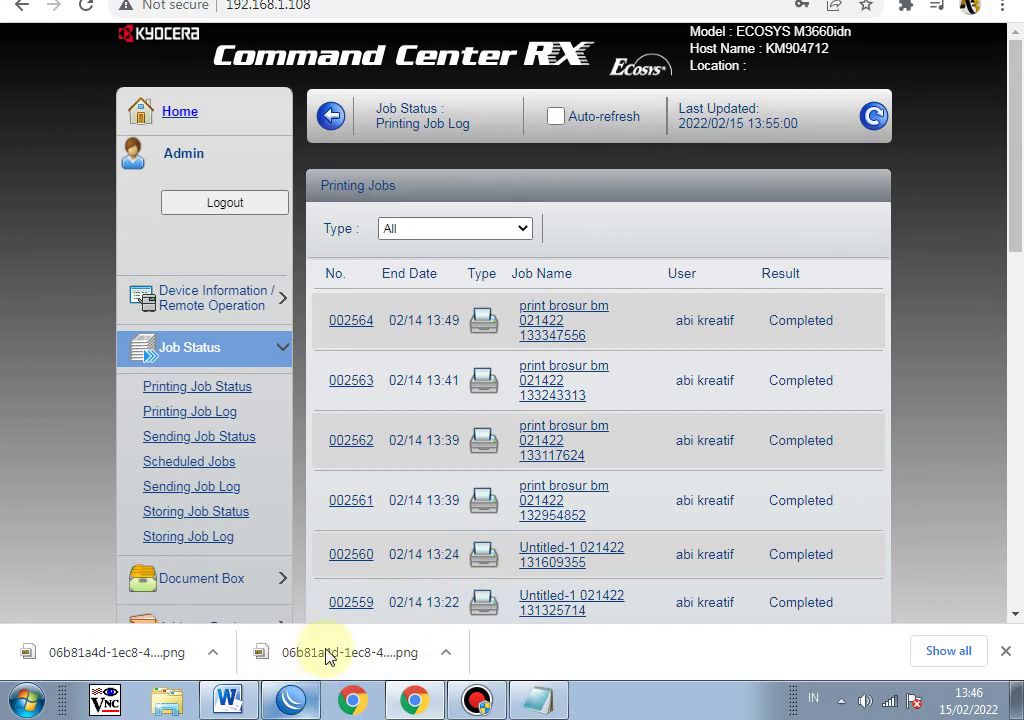
scroll(598, 376, down, 1)
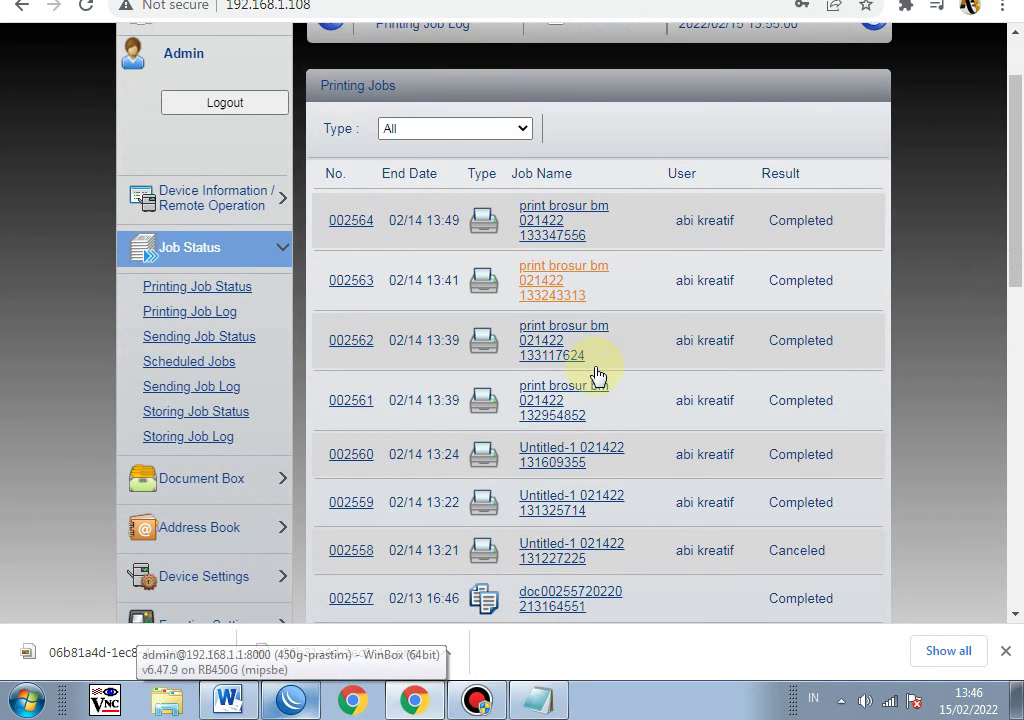
Switch to Word and add the closing lines "Sekian terima kasih....." and "Wassalamu'alaikum warohmatullohi wa barokaaaatuh." below the summary
click(229, 700)
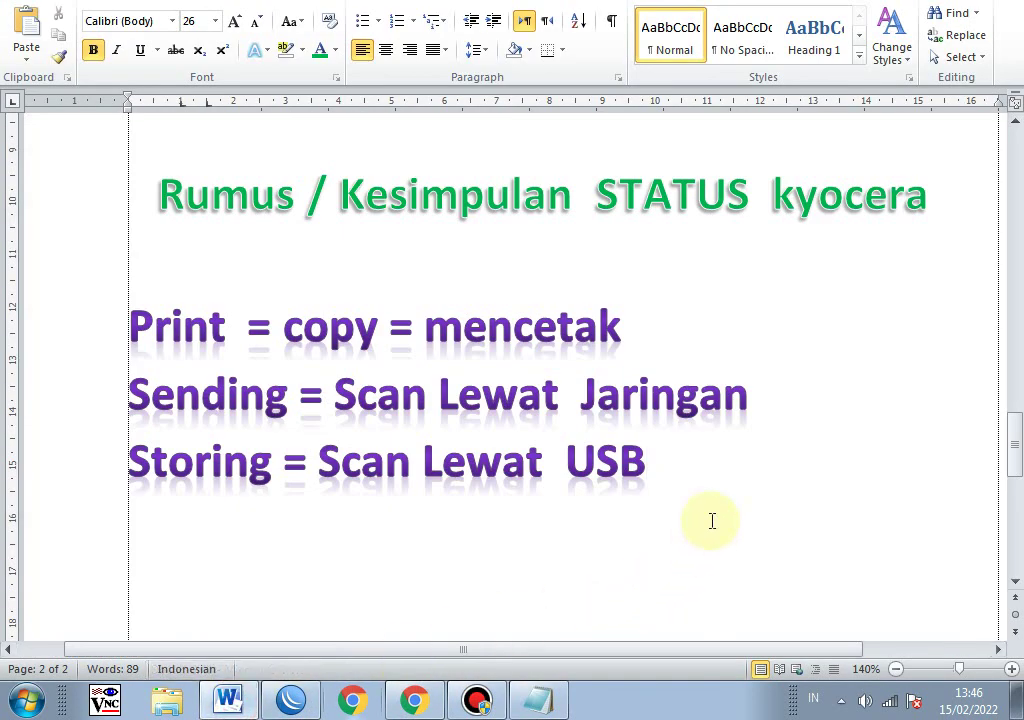
scroll(500, 380, down, 1)
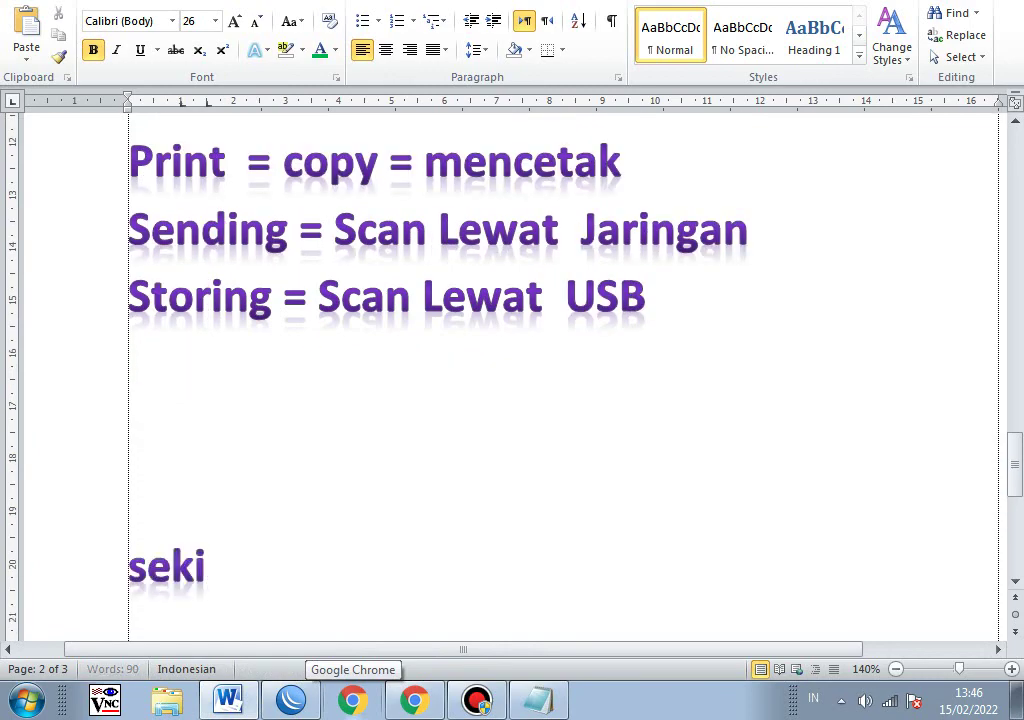
text(terima kasih)
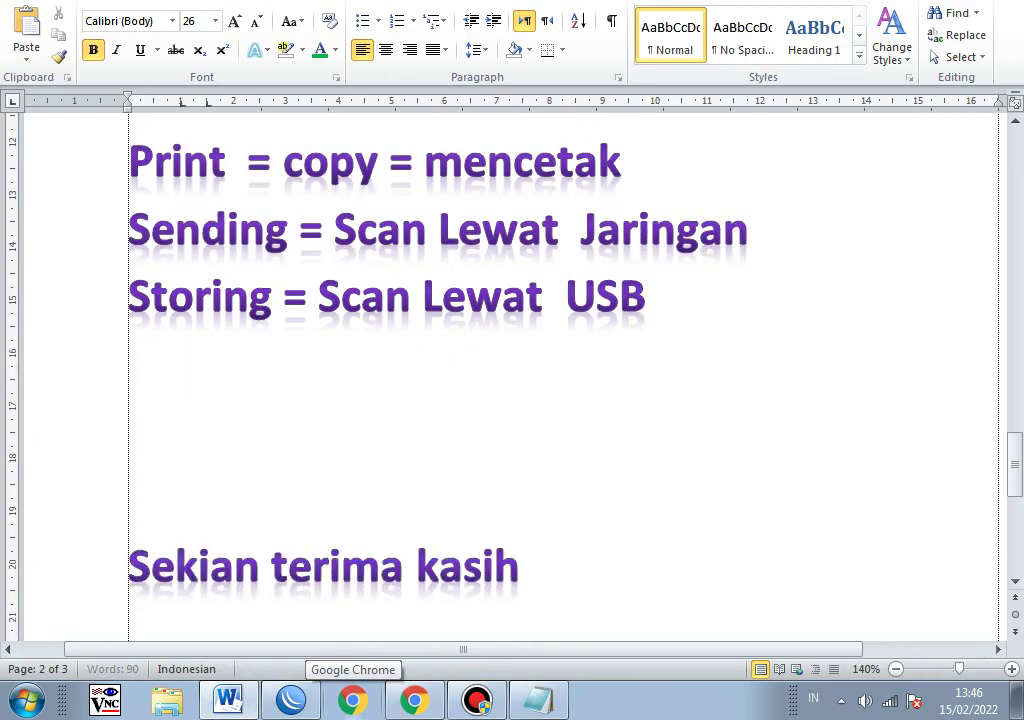
text(.....)
key(Return)
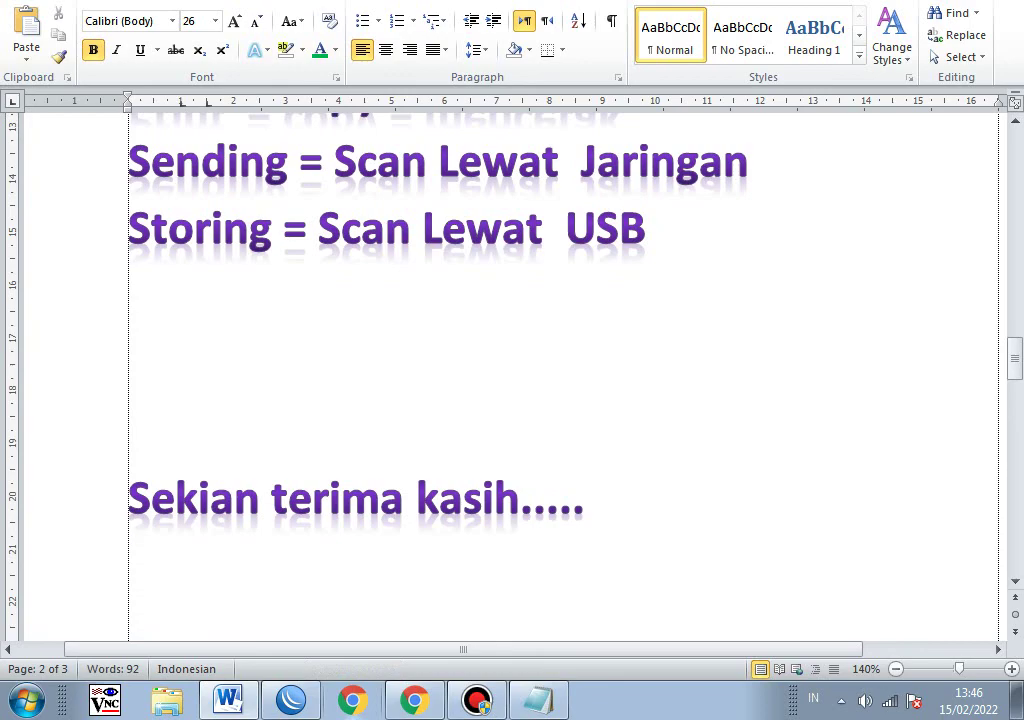
text(wassalamu'ao)
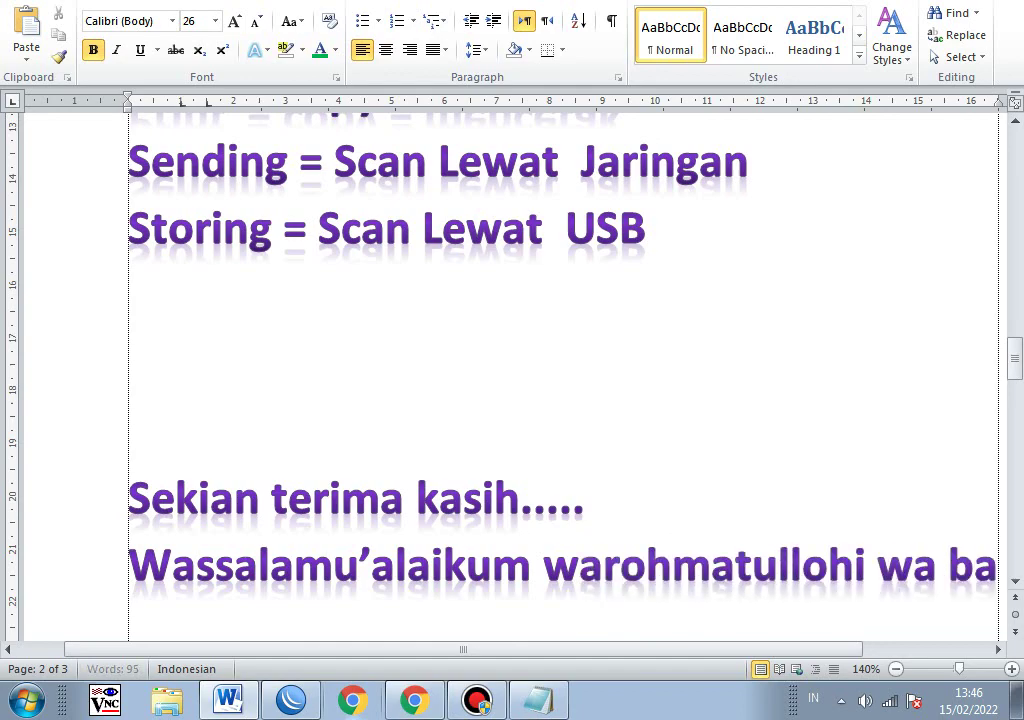
text(rokaaaatuh.)
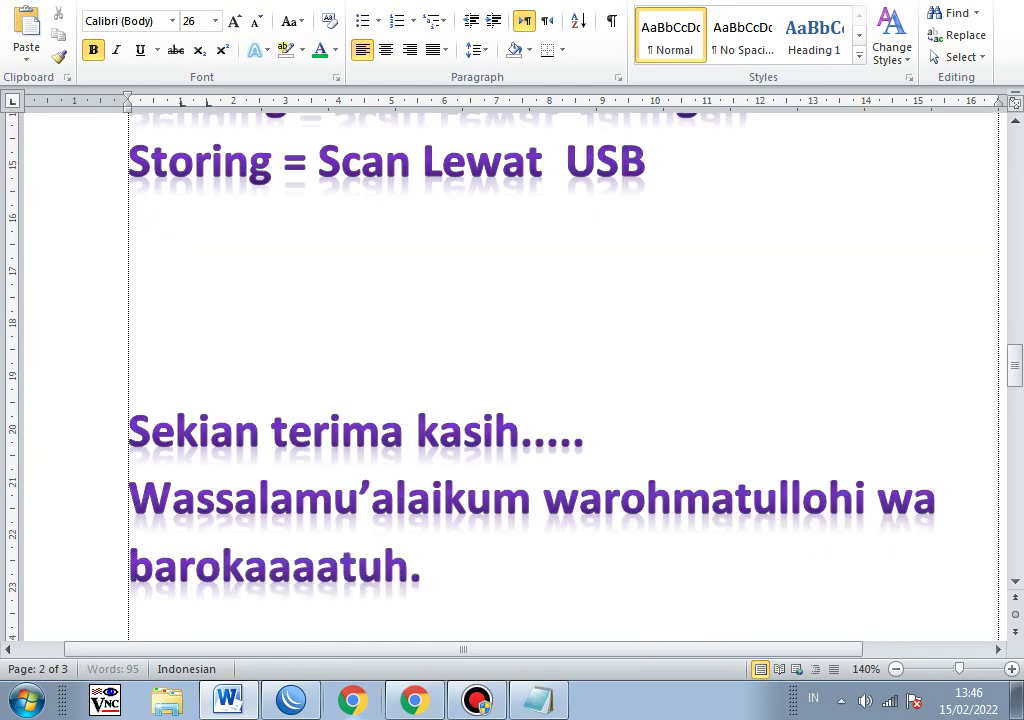